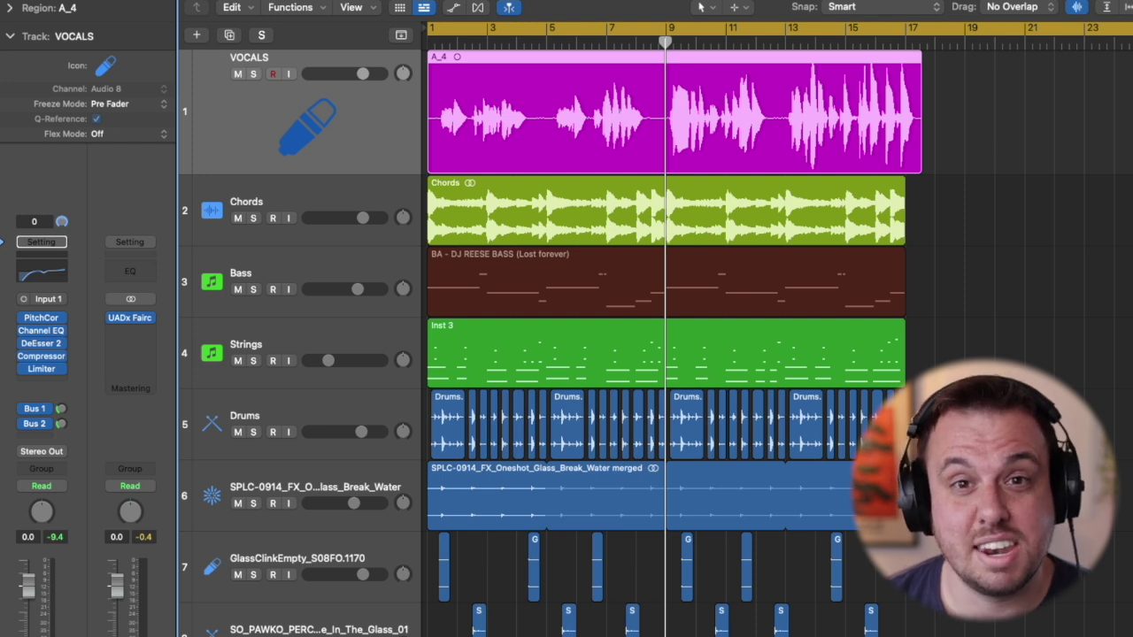
# Stop playback and play the song again from the beginning
pyautogui.press('space')
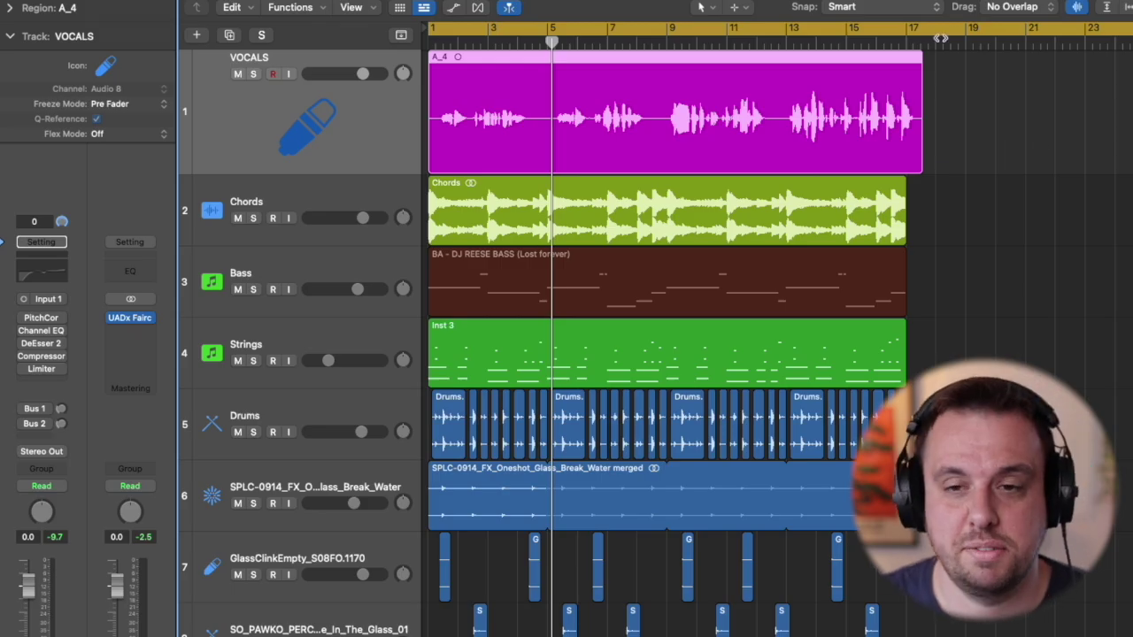
pyautogui.press('Return')
pyautogui.press('space')
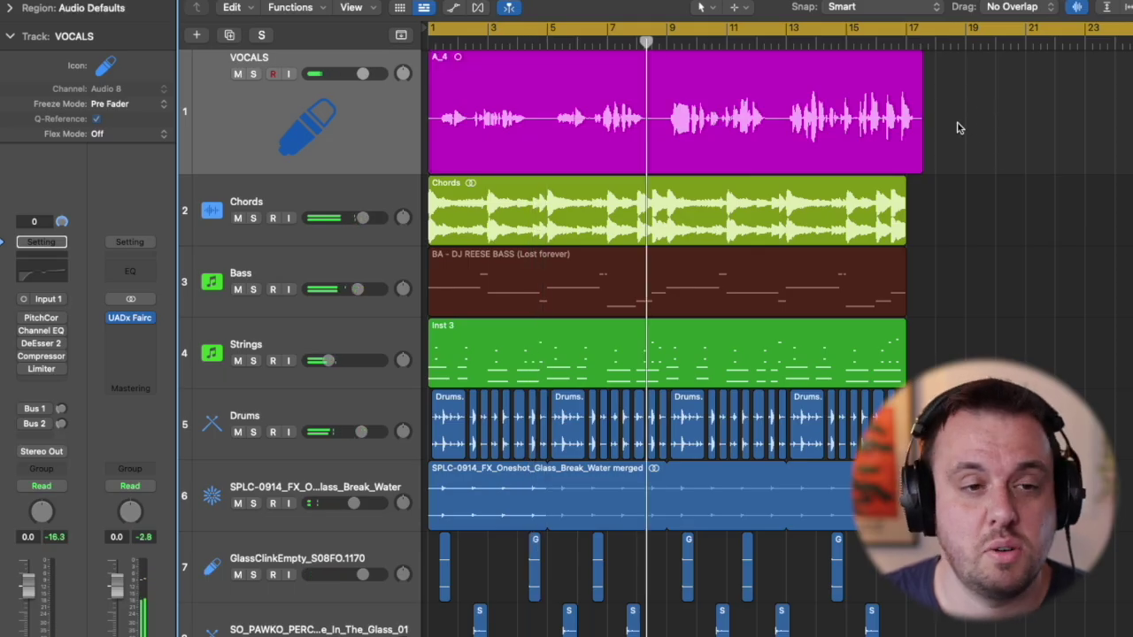
# Raise VOCALS region A_4's gain to about -0.7 dB and play it back
pyautogui.click(11, 9)
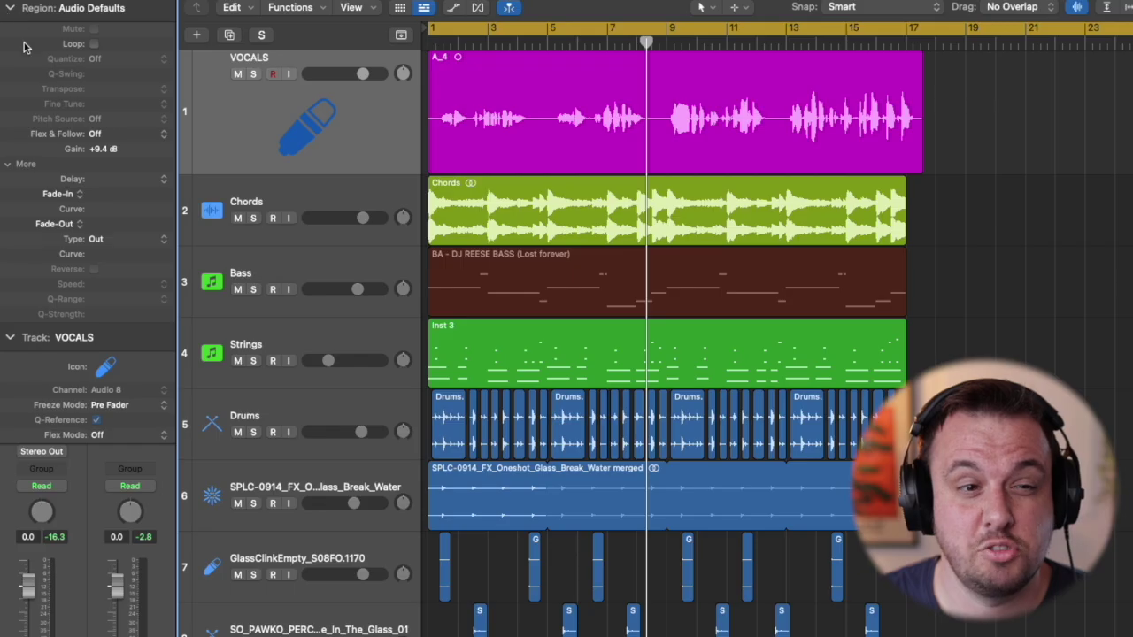
pyautogui.click(528, 122)
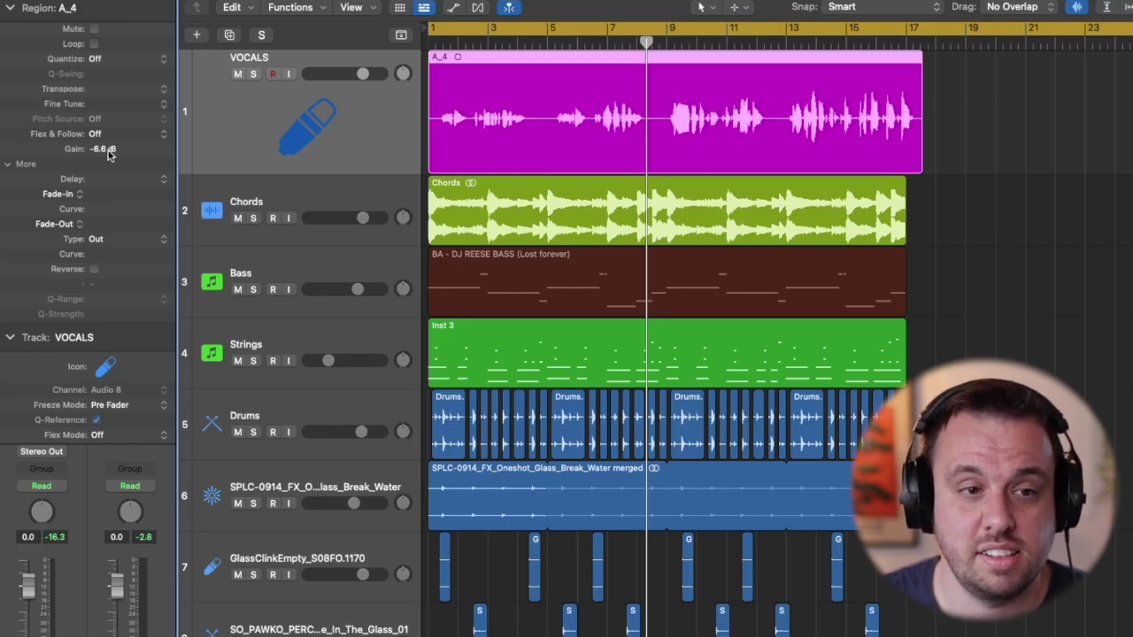
pyautogui.moveTo(108, 152); pyautogui.dragTo(109, 131)
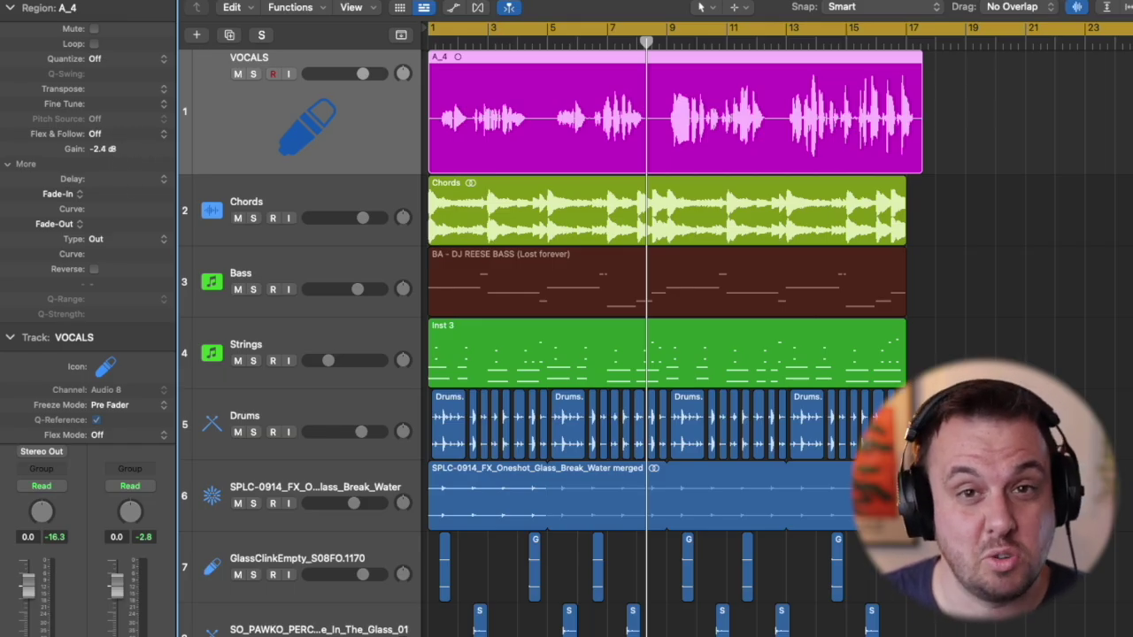
pyautogui.moveTo(107, 149); pyautogui.dragTo(106, 146)
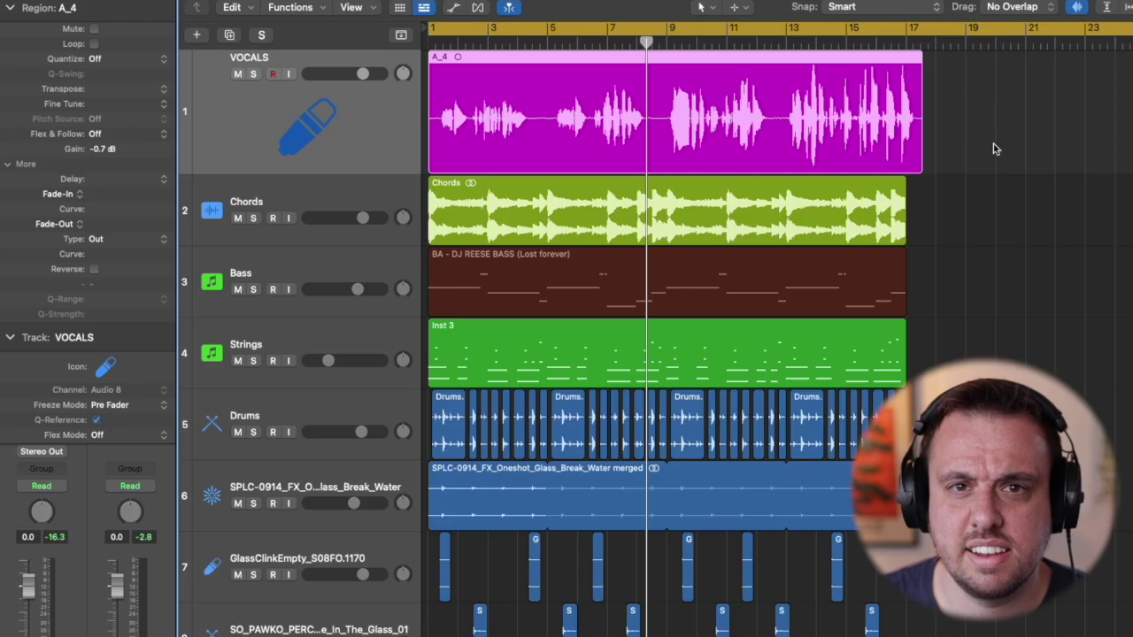
pyautogui.click(971, 147)
pyautogui.press('space')
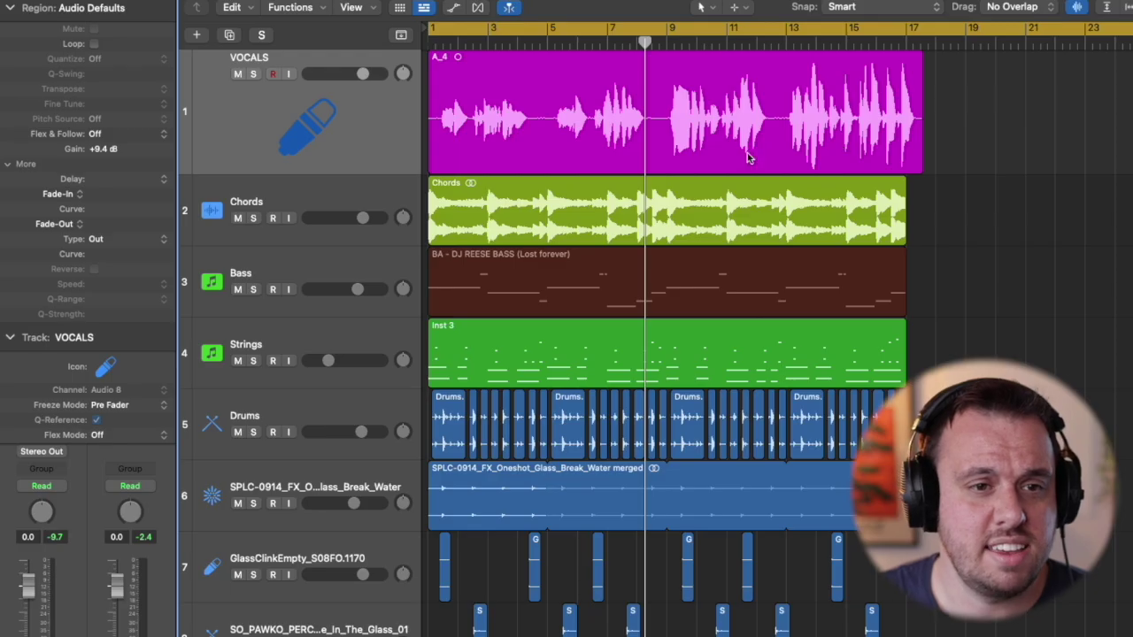
# Switch on the VOCALS Pitch Correction plug-in and keep its root note at D#|E♭
pyautogui.click(14, 9)
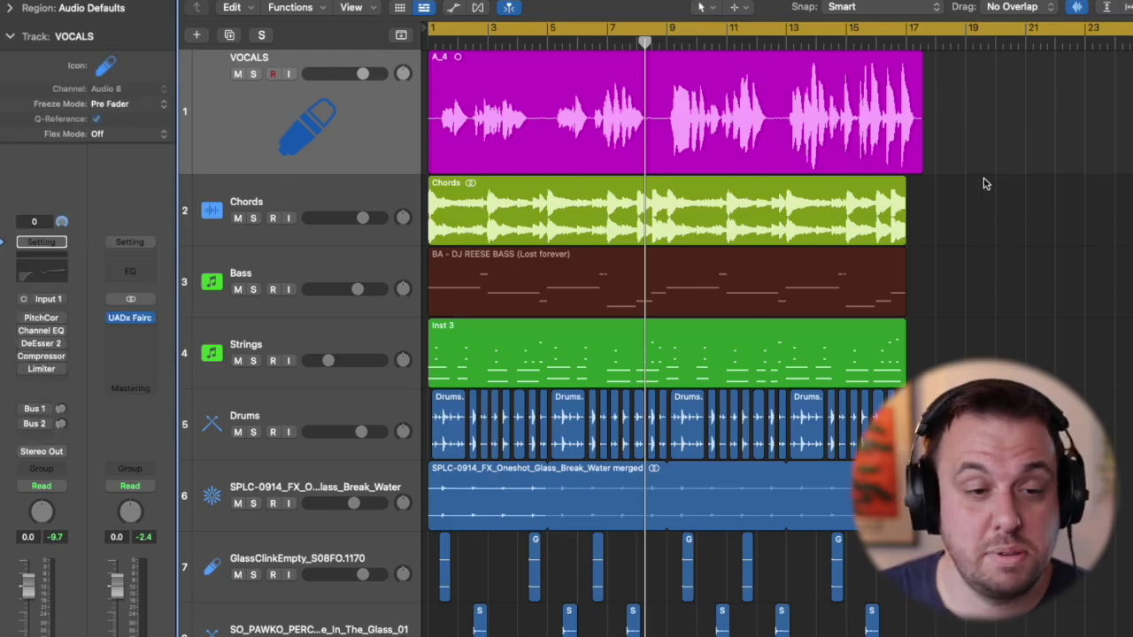
pyautogui.moveTo(35, 324)
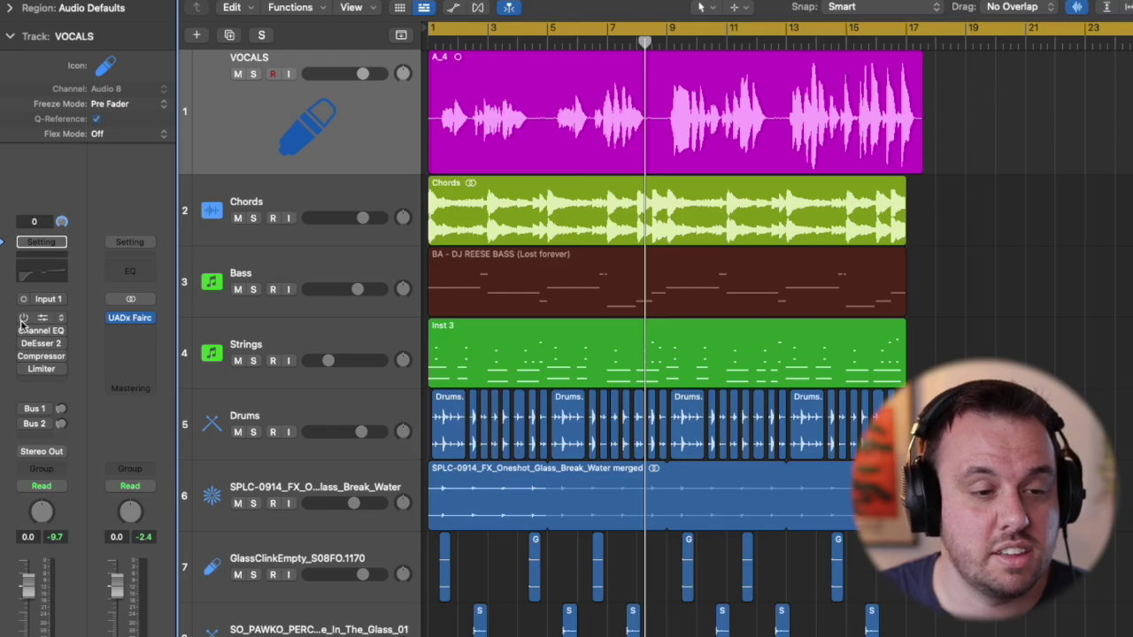
pyautogui.click(24, 319)
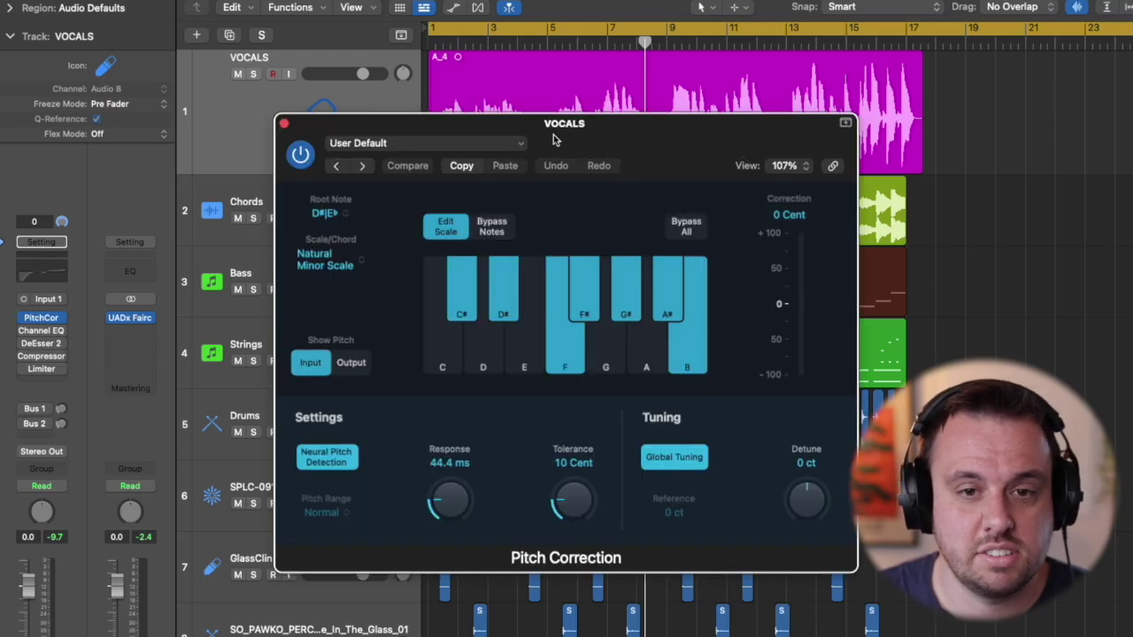
pyautogui.moveTo(556, 129); pyautogui.dragTo(627, 108)
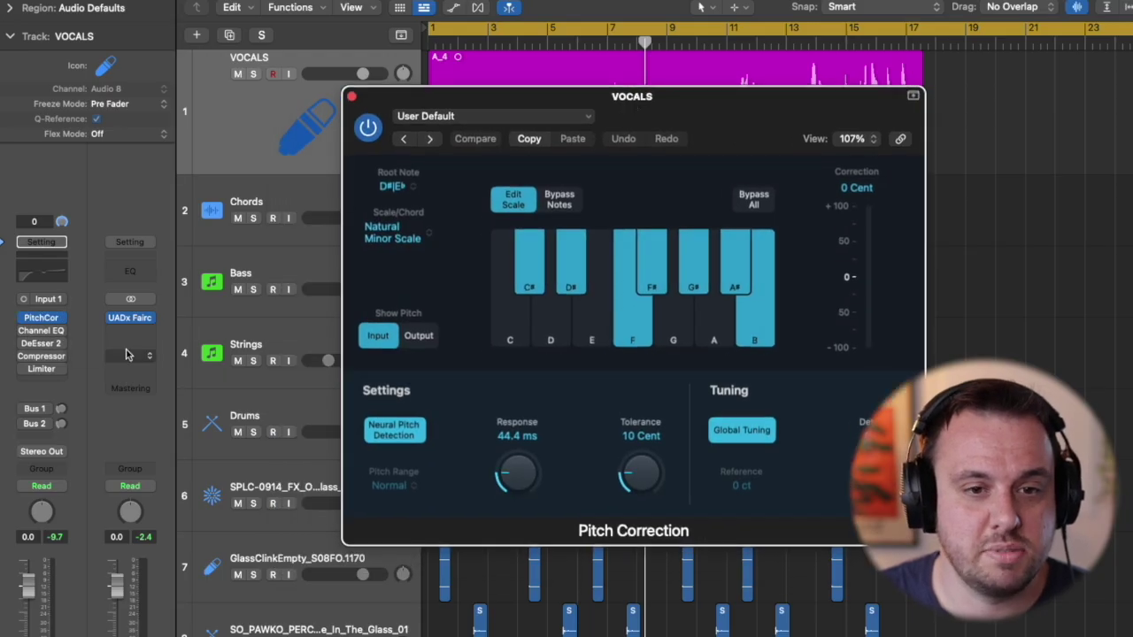
pyautogui.click(392, 187)
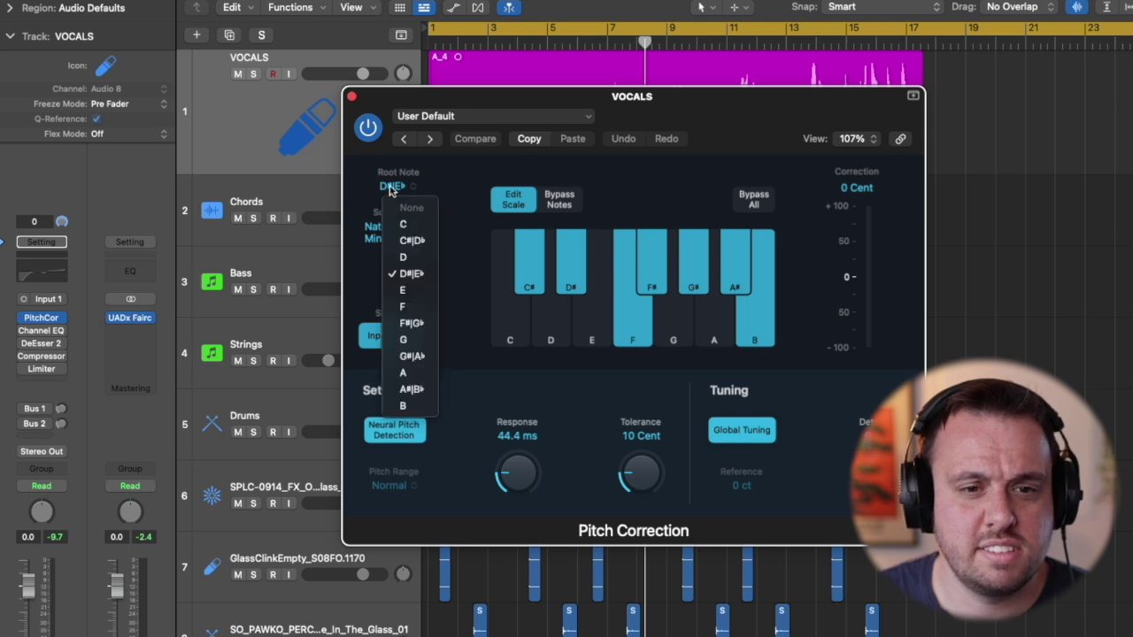
pyautogui.click(413, 276)
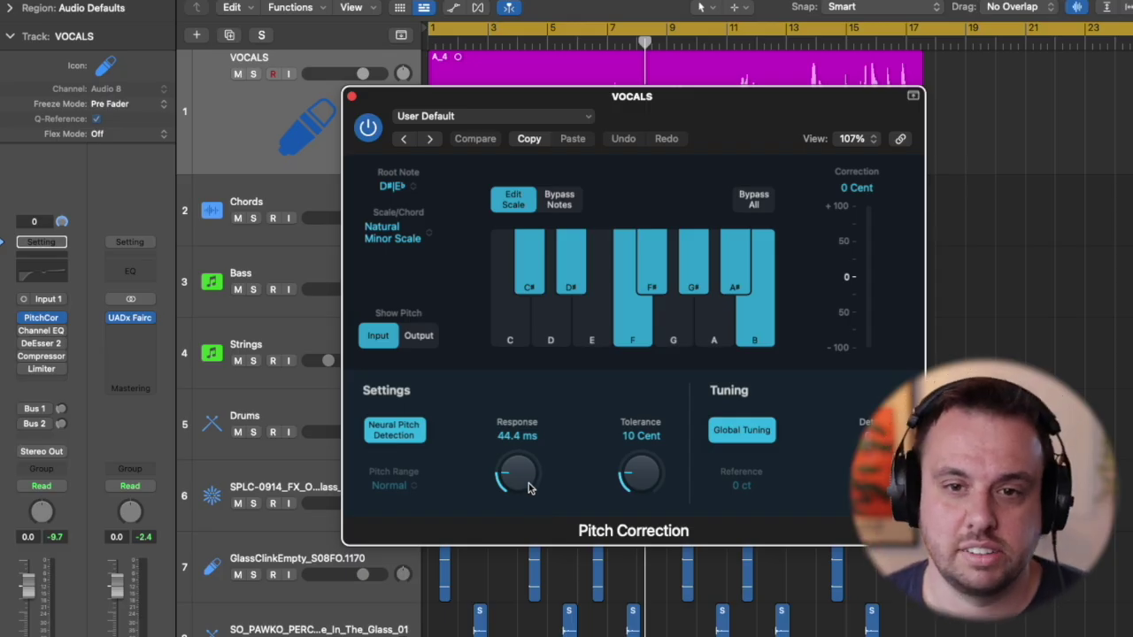
# Audition Pitch Correction Response at 0 ms and 331 ms, then settle it near 48.7 ms
pyautogui.moveTo(750, 106); pyautogui.dragTo(831, 110)
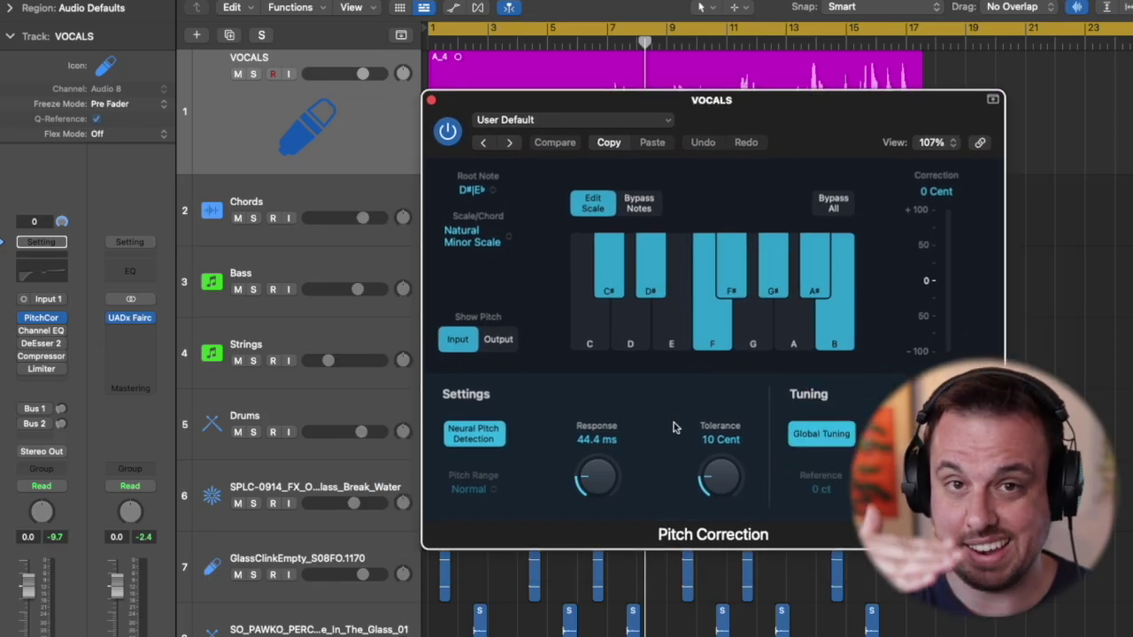
pyautogui.moveTo(587, 476); pyautogui.dragTo(584, 540)
pyautogui.moveTo(593, 480); pyautogui.dragTo(595, 510)
pyautogui.press('space')
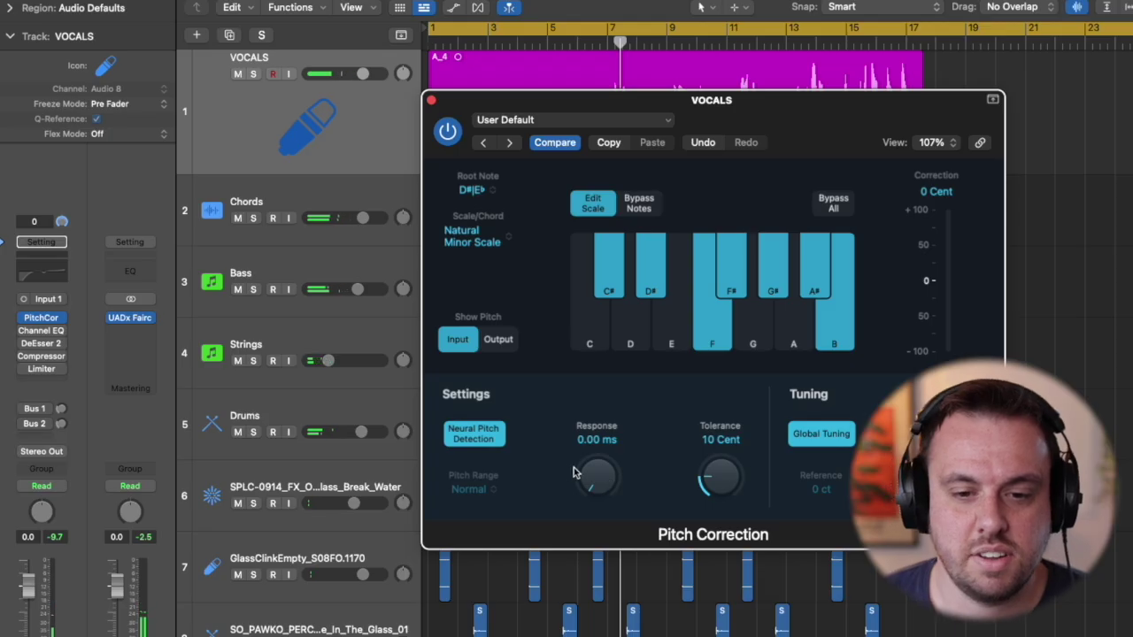
pyautogui.moveTo(595, 467); pyautogui.dragTo(571, 242)
pyautogui.press('space')
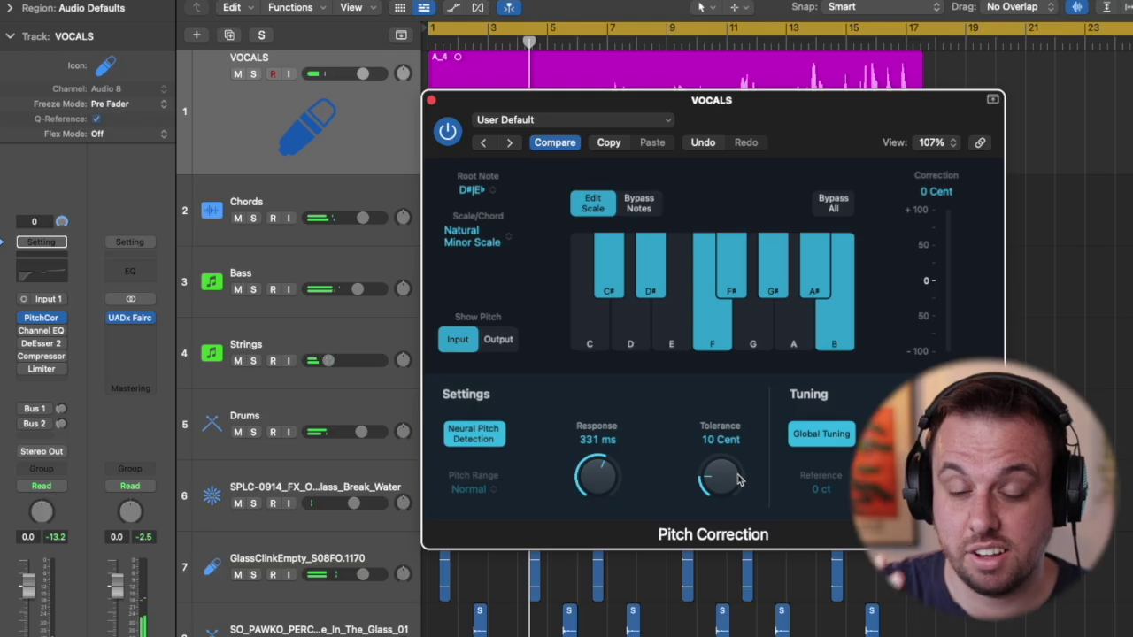
pyautogui.moveTo(607, 498); pyautogui.dragTo(671, 614)
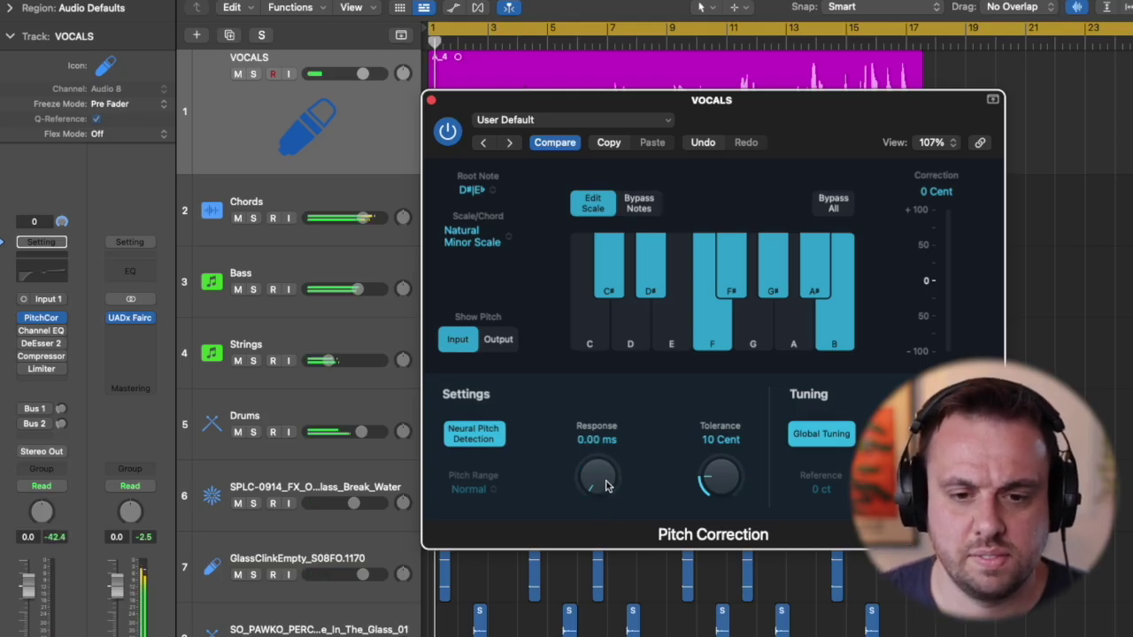
pyautogui.moveTo(606, 487); pyautogui.dragTo(610, 464)
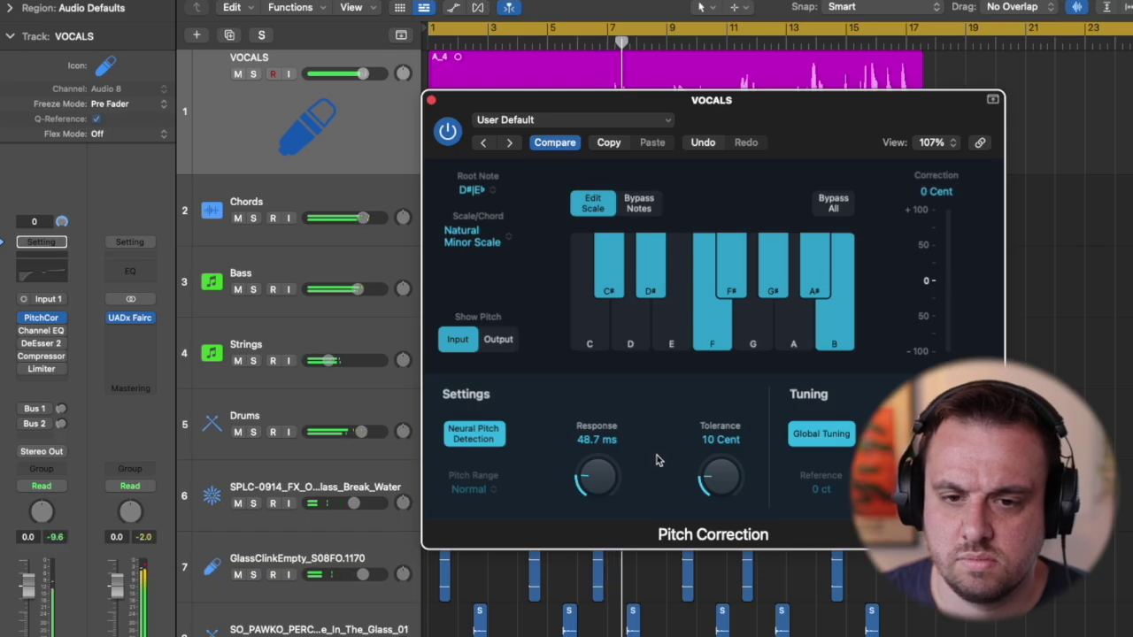
pyautogui.press('space')
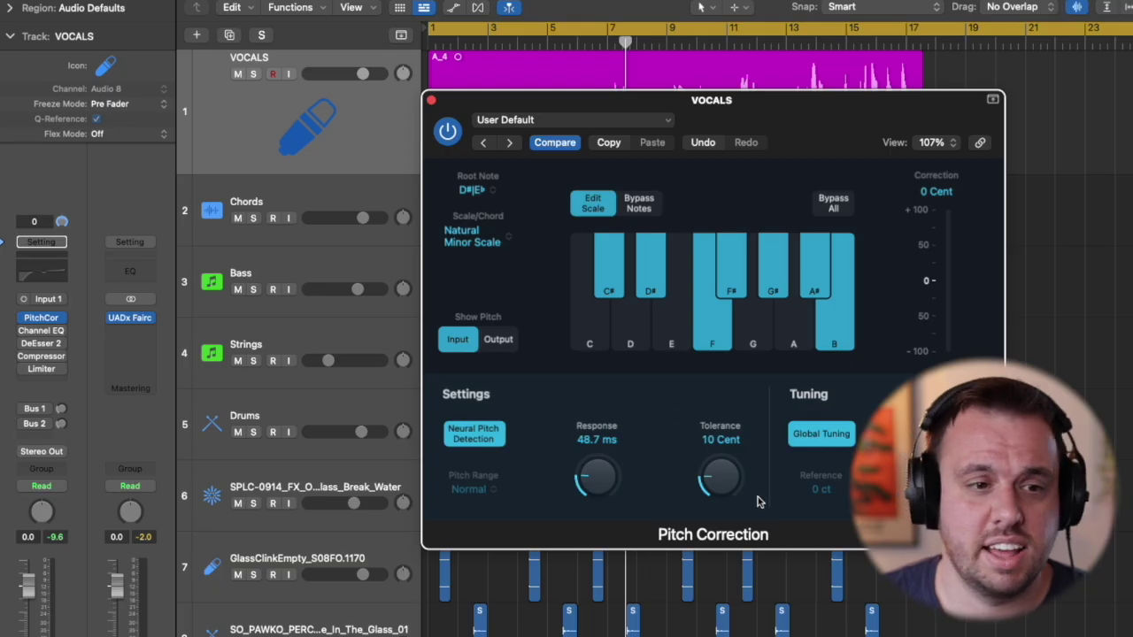
# Enable the vocal Channel EQ and set its low cut to about 176 Hz, 48 dB/Oct
pyautogui.click(431, 100)
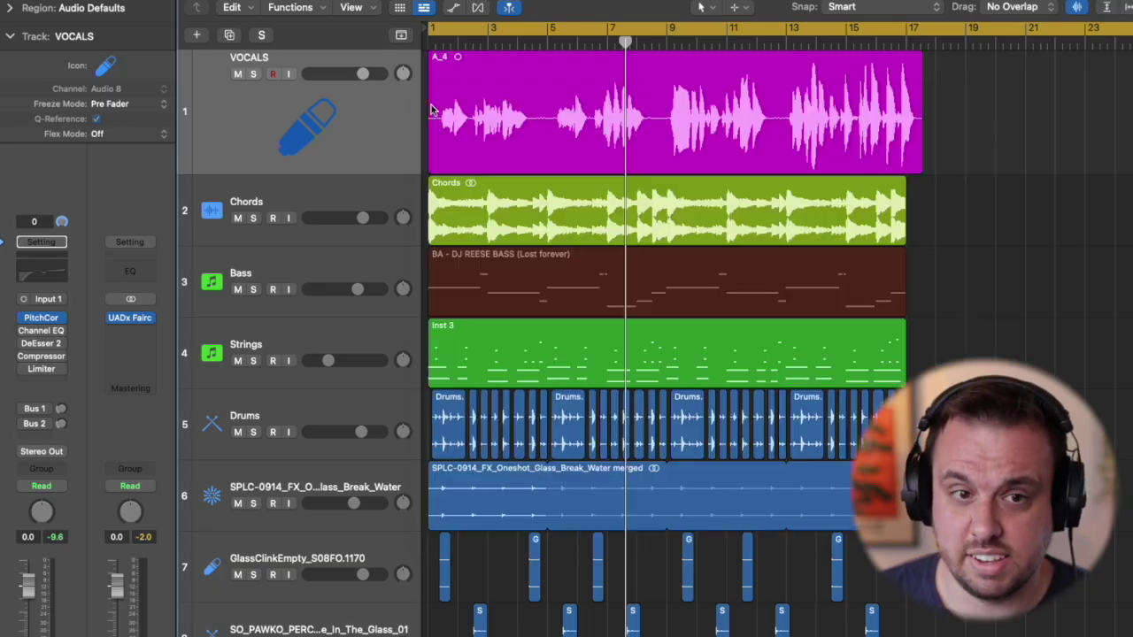
pyautogui.click(24, 331)
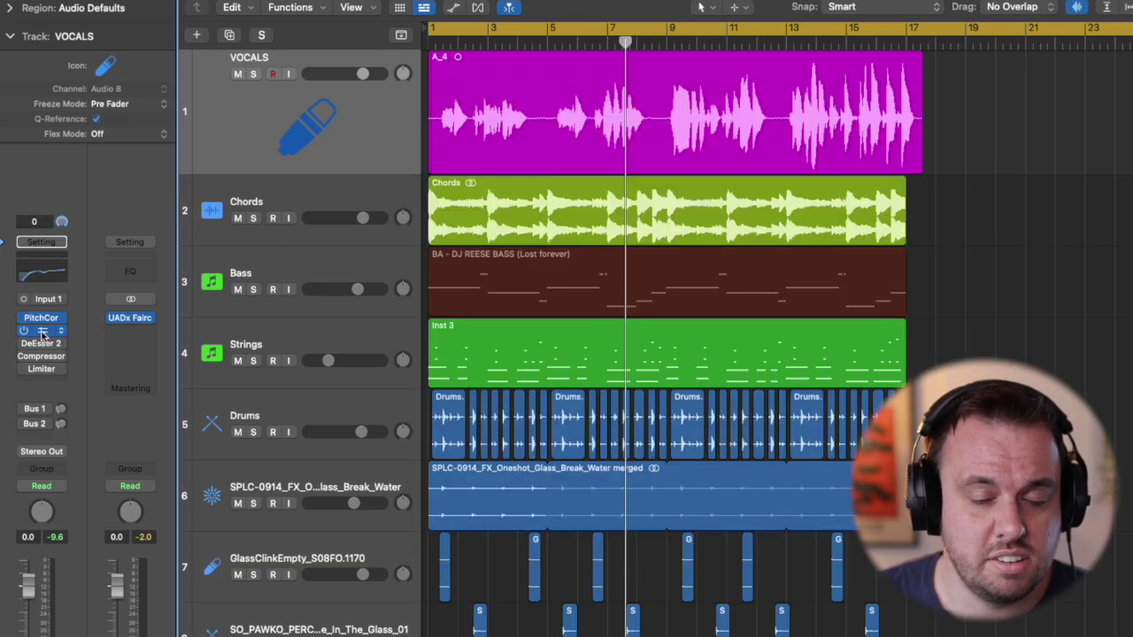
pyautogui.click(44, 335)
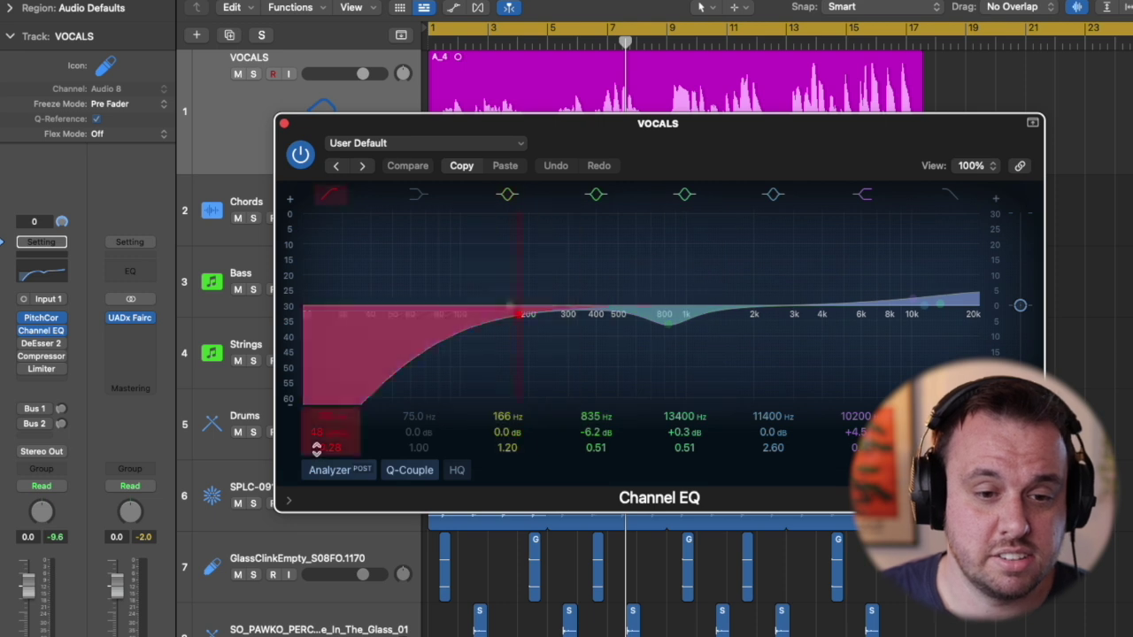
pyautogui.click(334, 195)
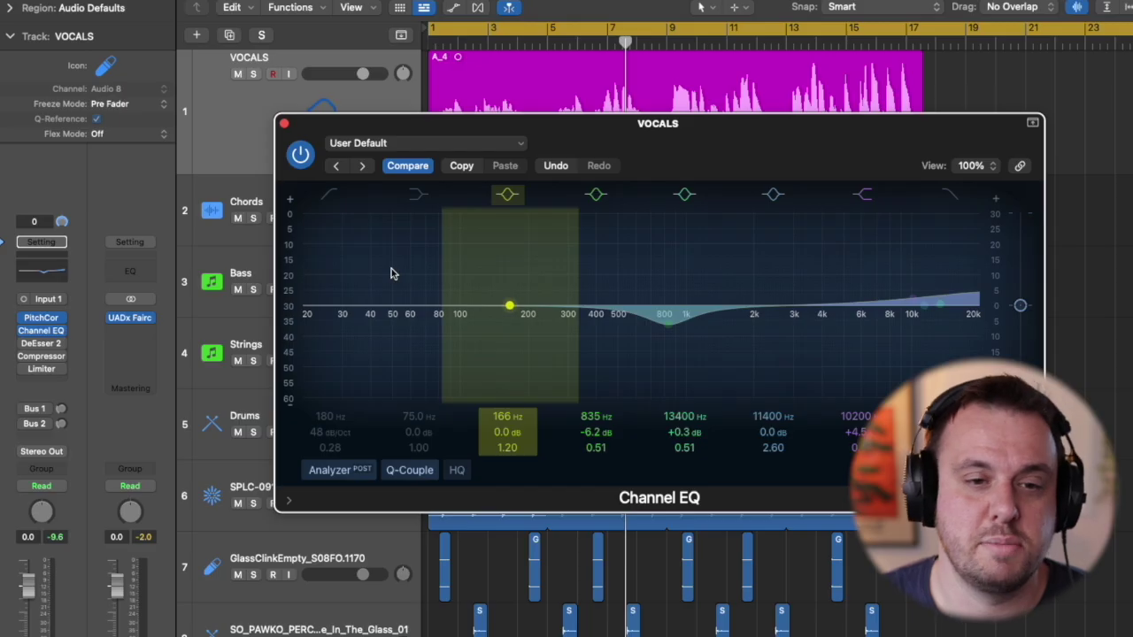
pyautogui.click(331, 195)
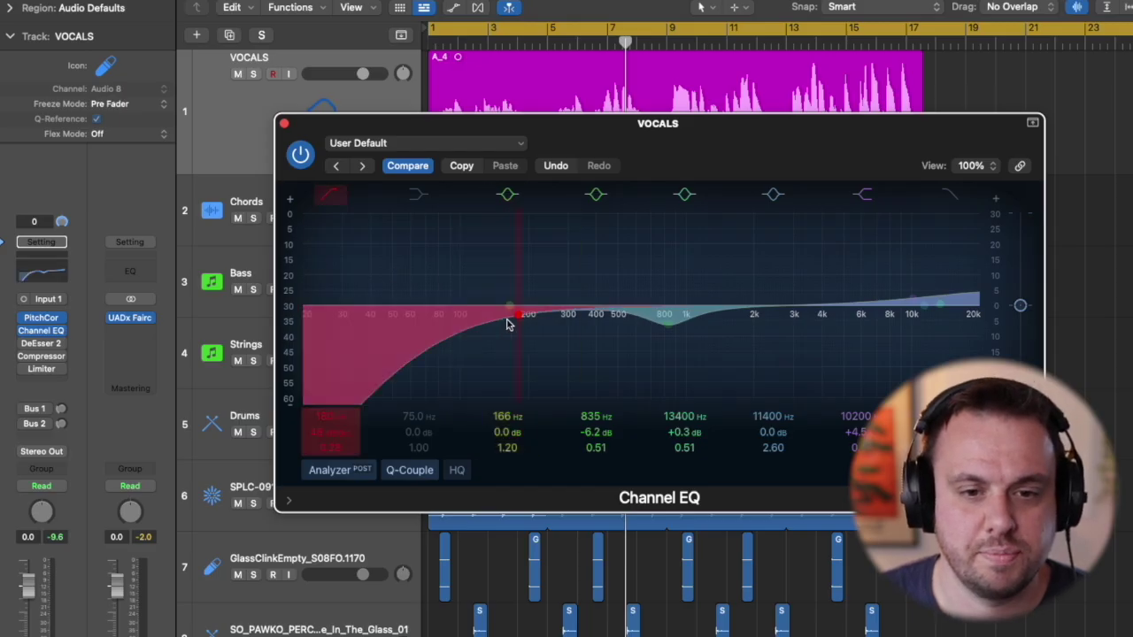
pyautogui.moveTo(508, 324); pyautogui.dragTo(347, 319)
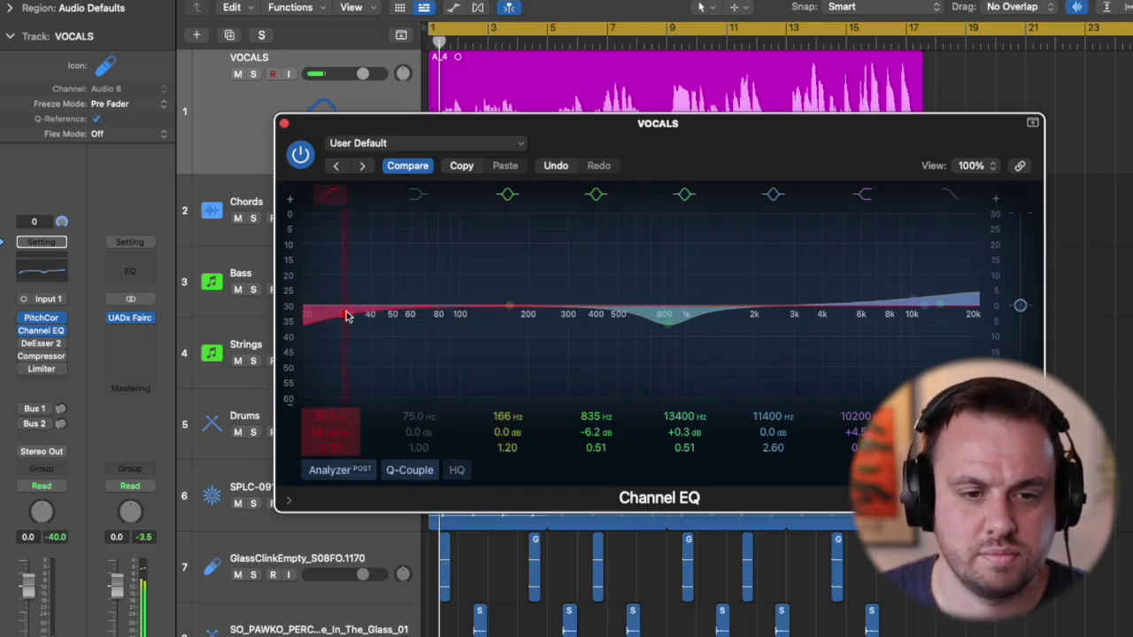
pyautogui.moveTo(347, 317); pyautogui.dragTo(520, 303)
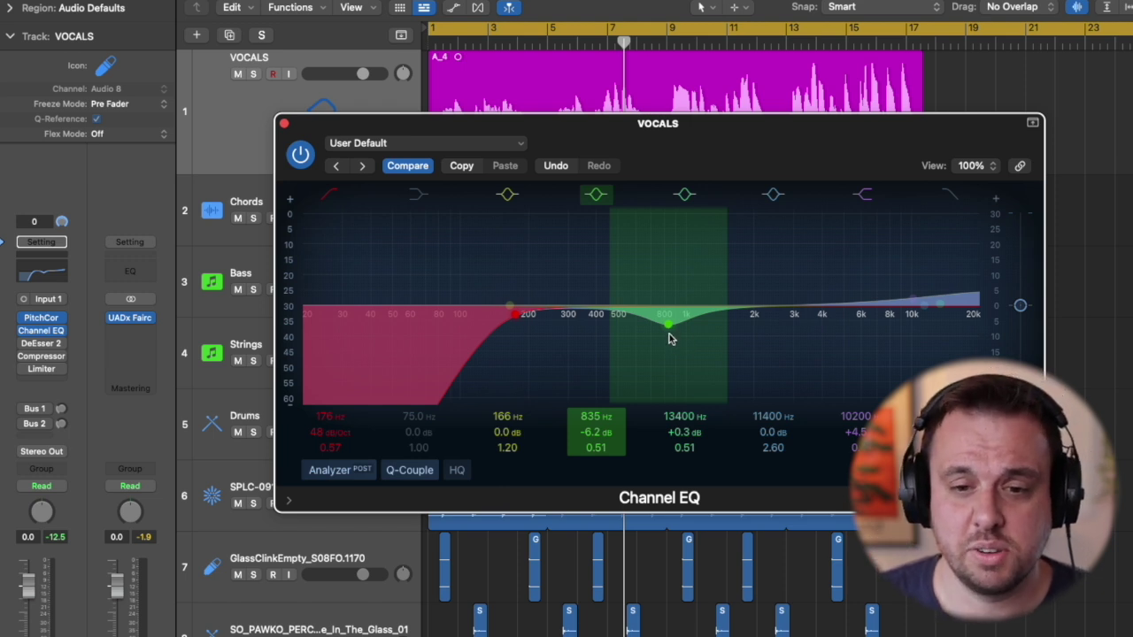
# Sweep a mid-band boost during playback, then turn it into a -6.0 dB cut at 725 Hz
pyautogui.moveTo(669, 329); pyautogui.dragTo(656, 222)
pyautogui.press('space')
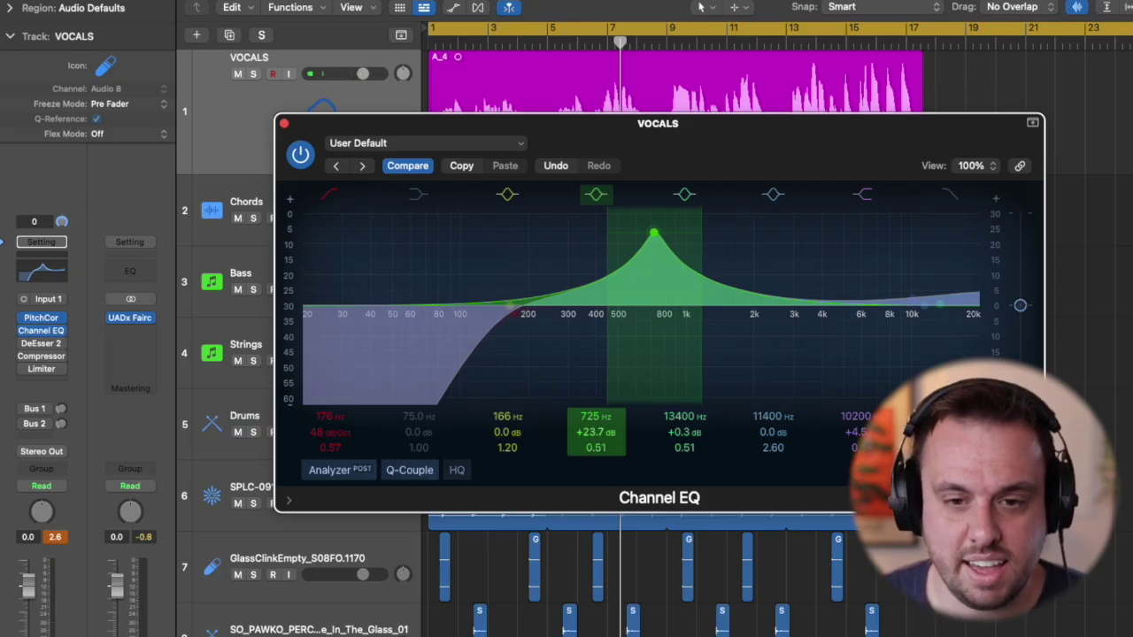
pyautogui.moveTo(654, 232); pyautogui.dragTo(654, 324)
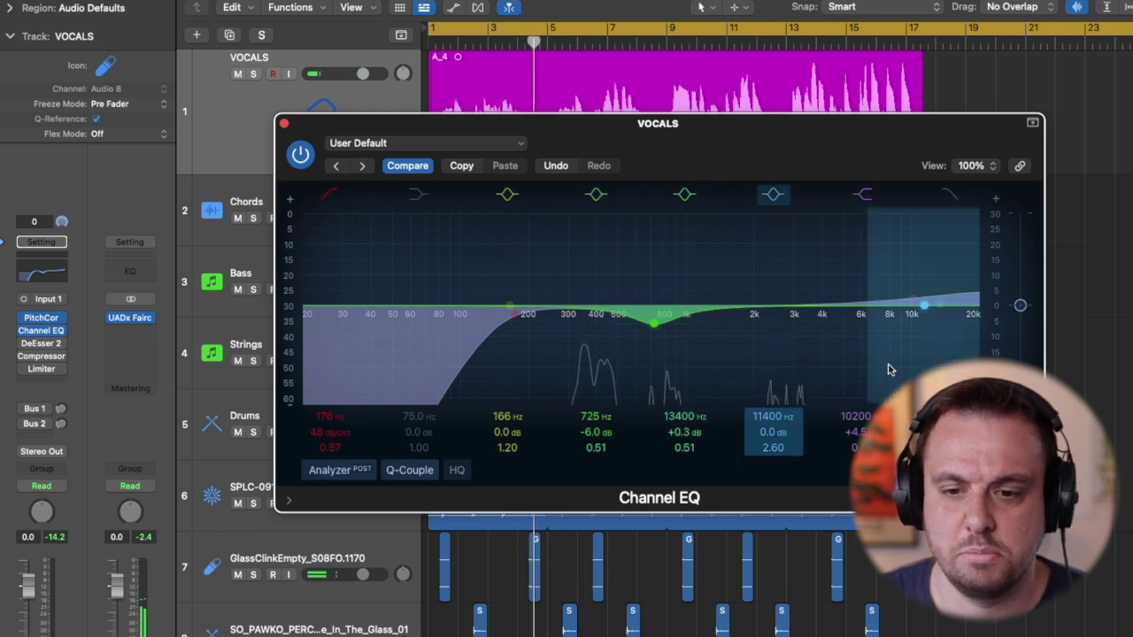
# Add a high-shelf boost of about +4.5 dB at 11200 Hz and replay the vocal
pyautogui.moveTo(917, 301); pyautogui.dragTo(909, 277)
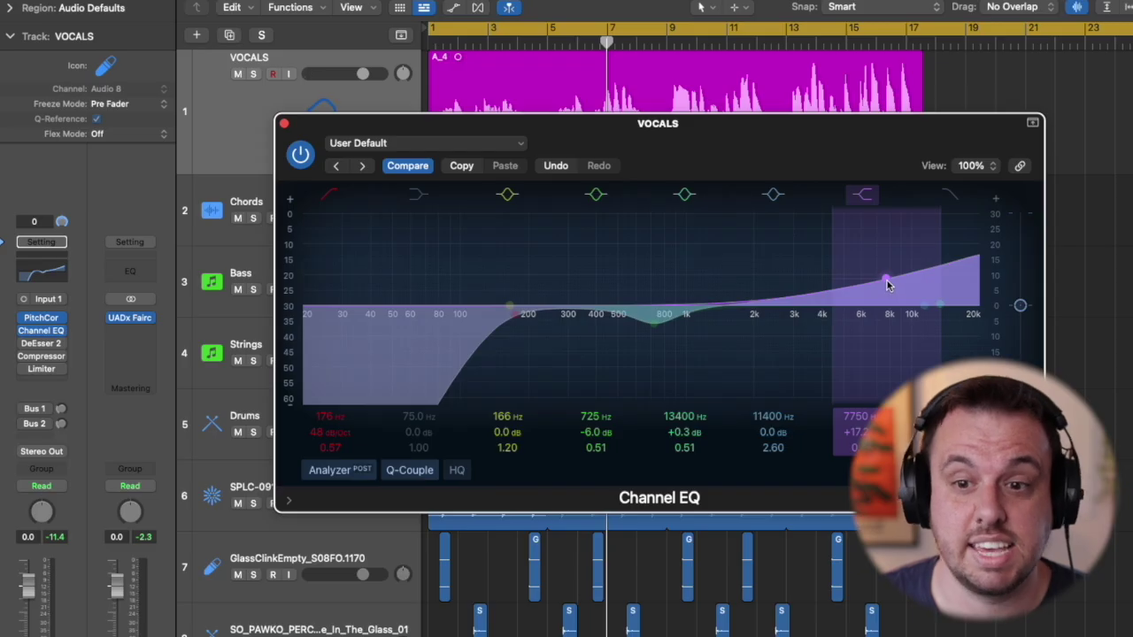
pyautogui.moveTo(888, 284); pyautogui.dragTo(888, 272)
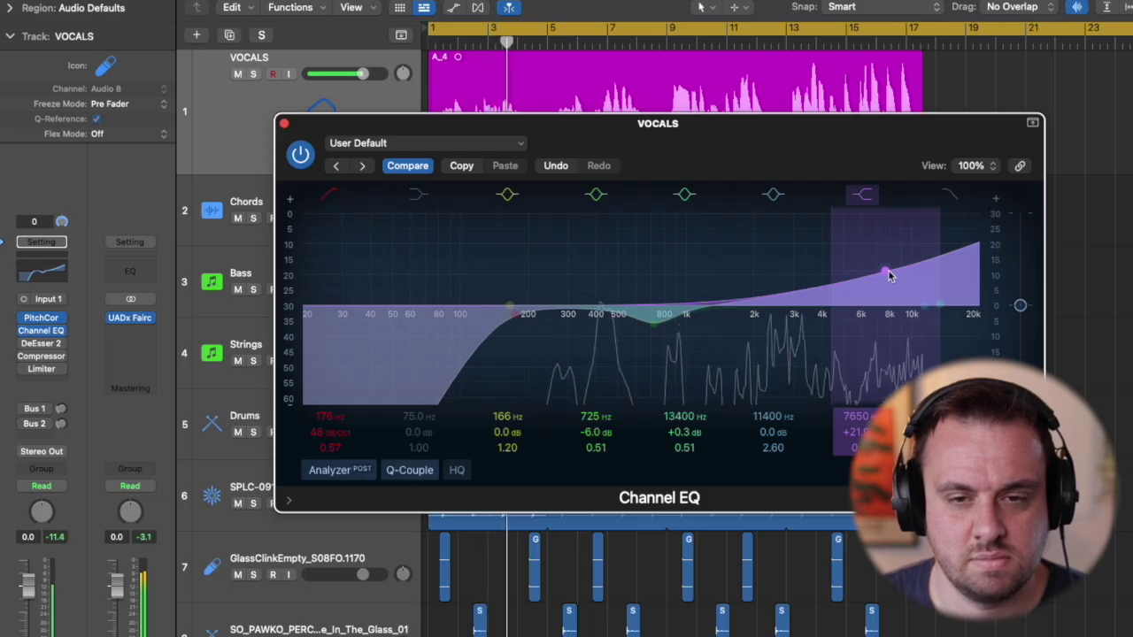
pyautogui.moveTo(889, 275); pyautogui.dragTo(928, 341)
pyautogui.press('space')
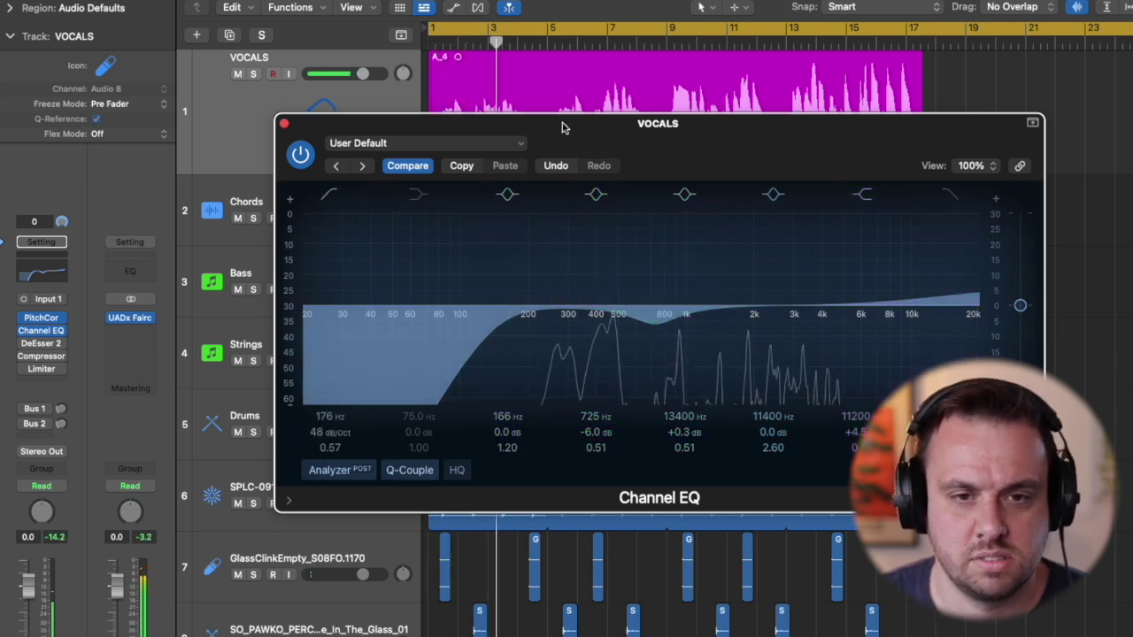
# Tune the vocal's DeEsser 2 frequency to 8292 Hz during playback, then close its window
pyautogui.press('space')
pyautogui.click(285, 125)
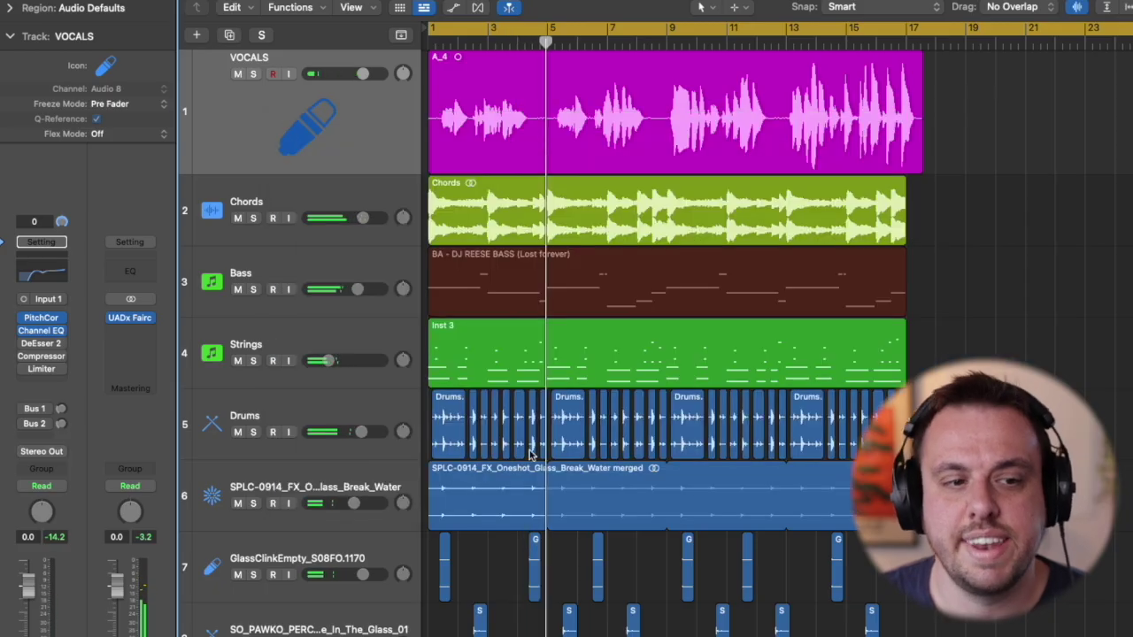
pyautogui.click(41, 345)
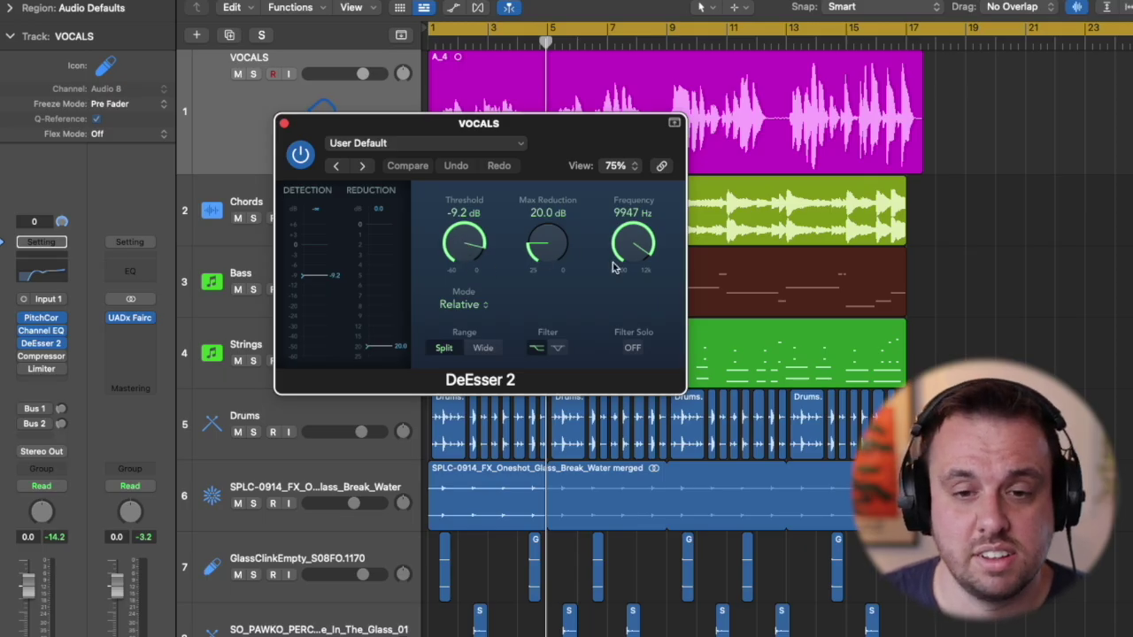
pyautogui.moveTo(615, 268); pyautogui.dragTo(646, 262)
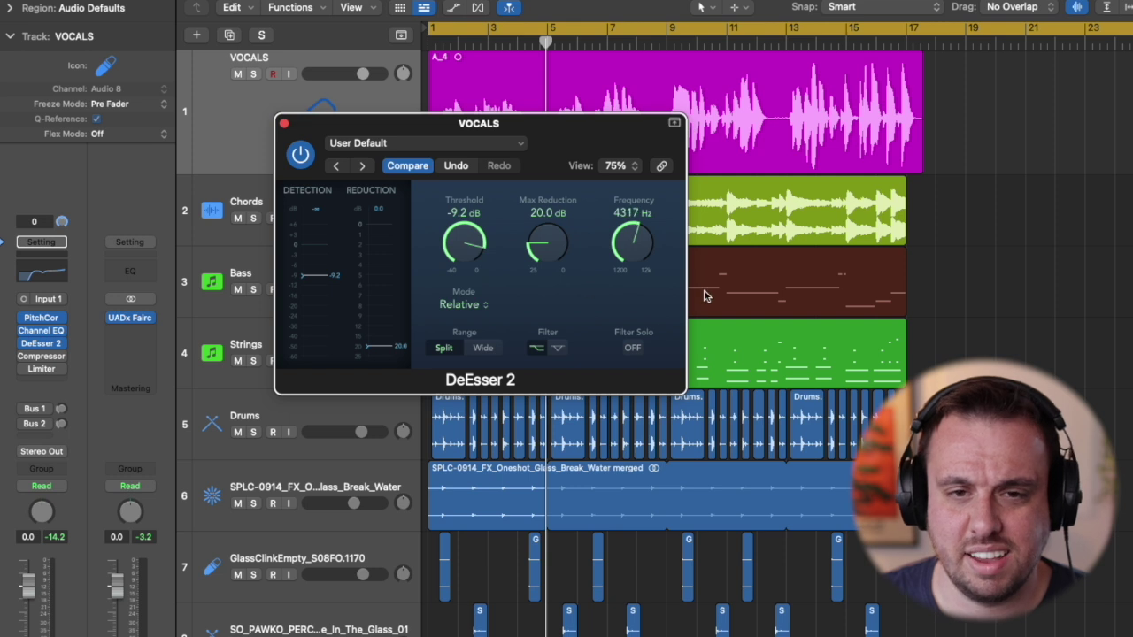
pyautogui.moveTo(617, 142); pyautogui.dragTo(700, 149)
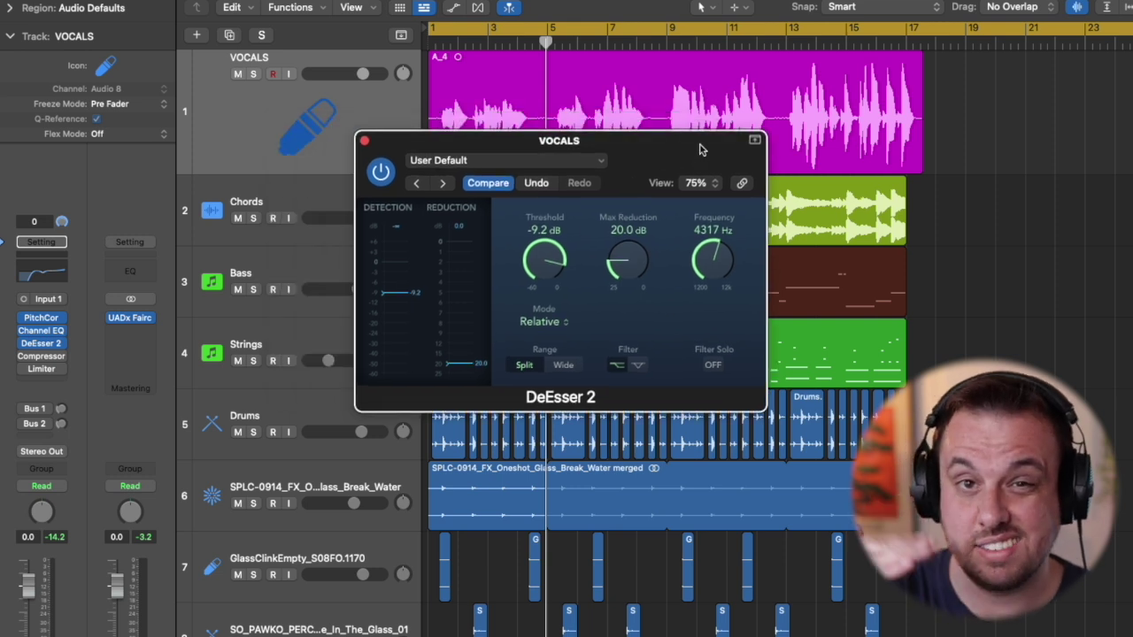
pyautogui.press('space')
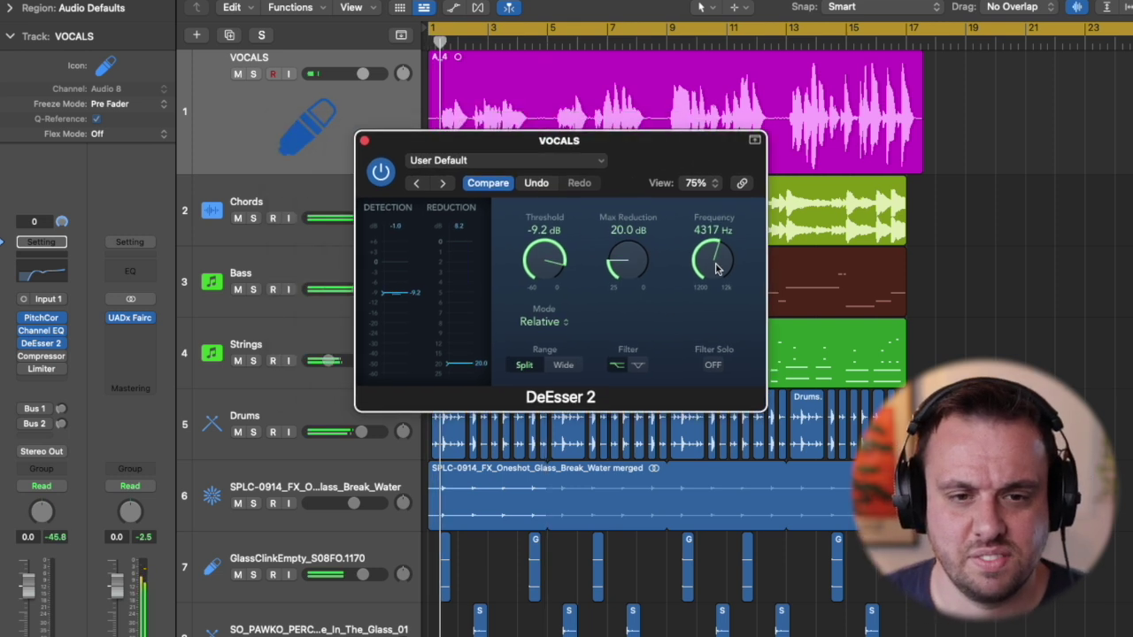
pyautogui.moveTo(718, 282); pyautogui.dragTo(718, 212)
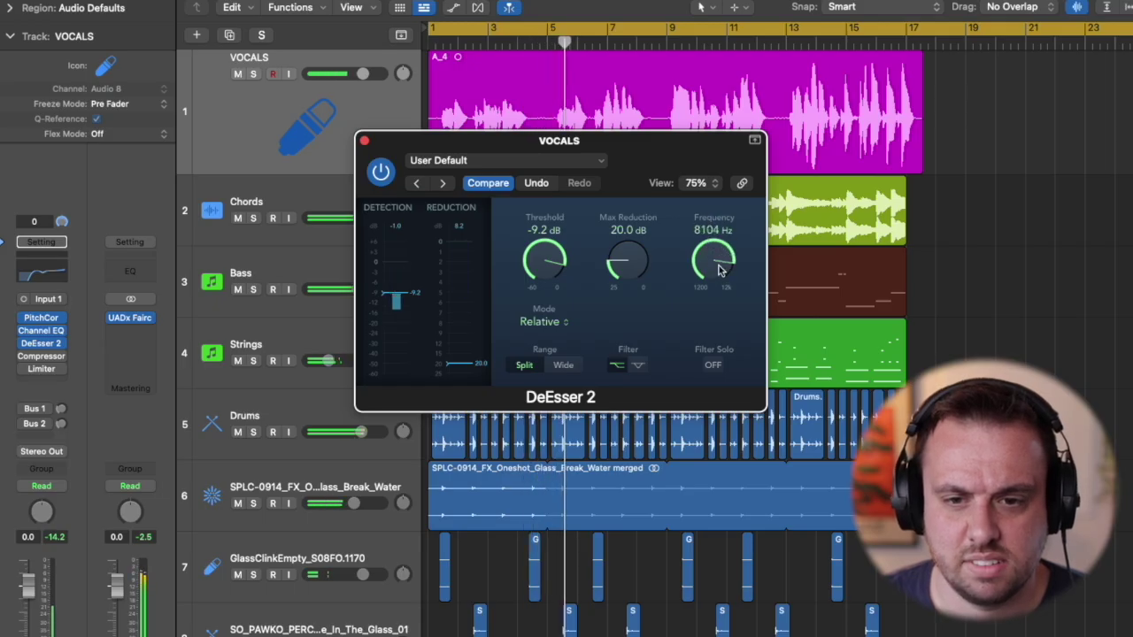
pyautogui.moveTo(719, 270); pyautogui.dragTo(719, 268)
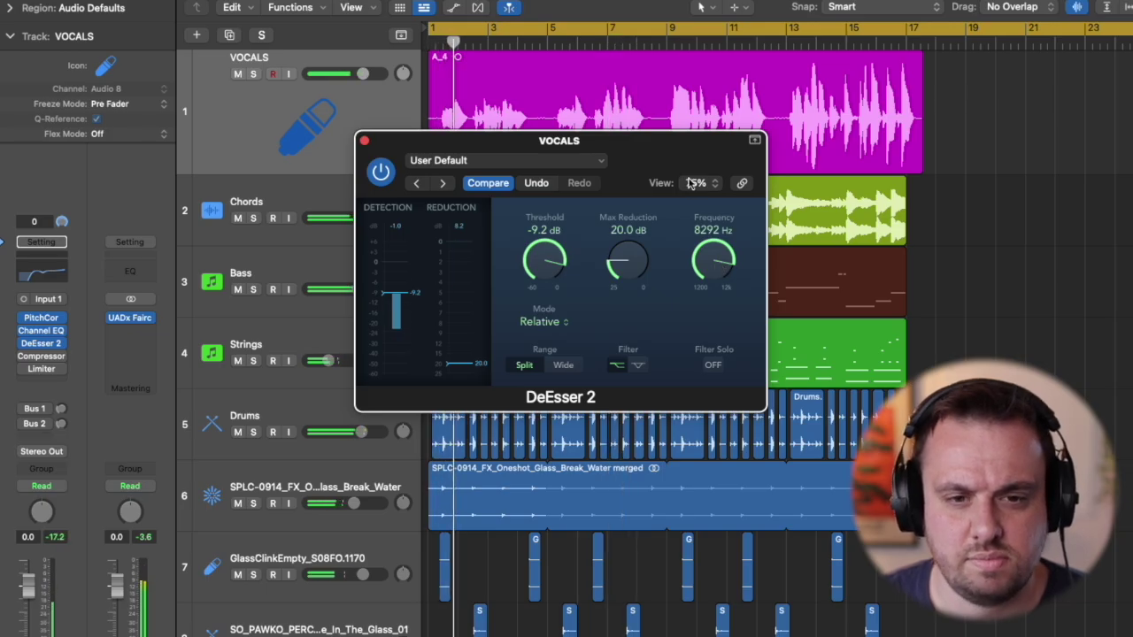
pyautogui.moveTo(685, 172); pyautogui.dragTo(701, 163)
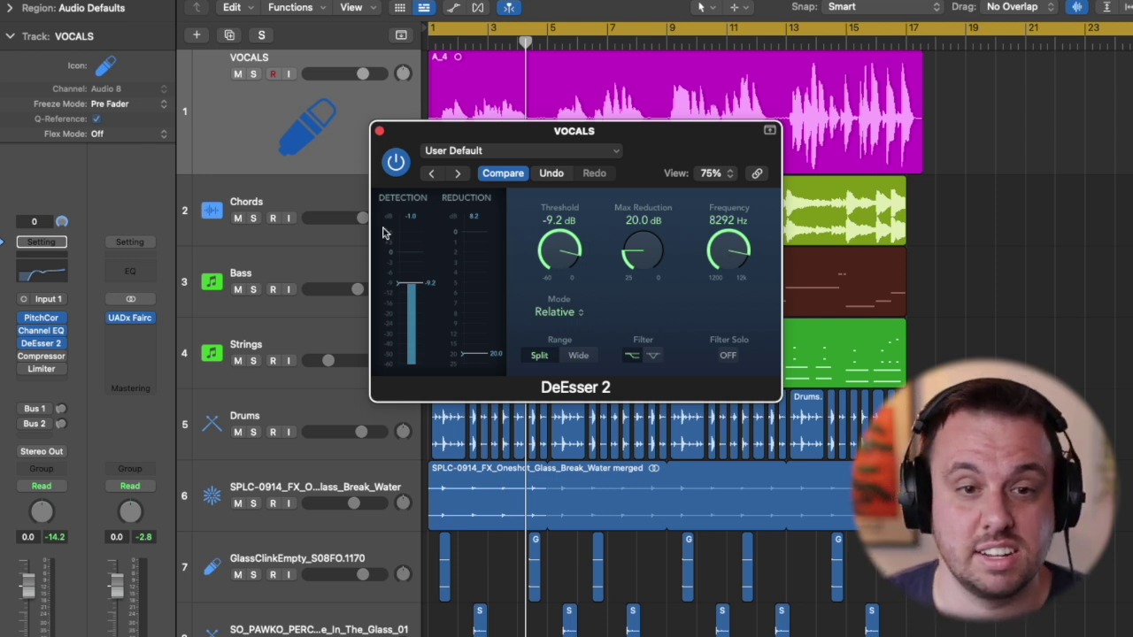
pyautogui.click(379, 131)
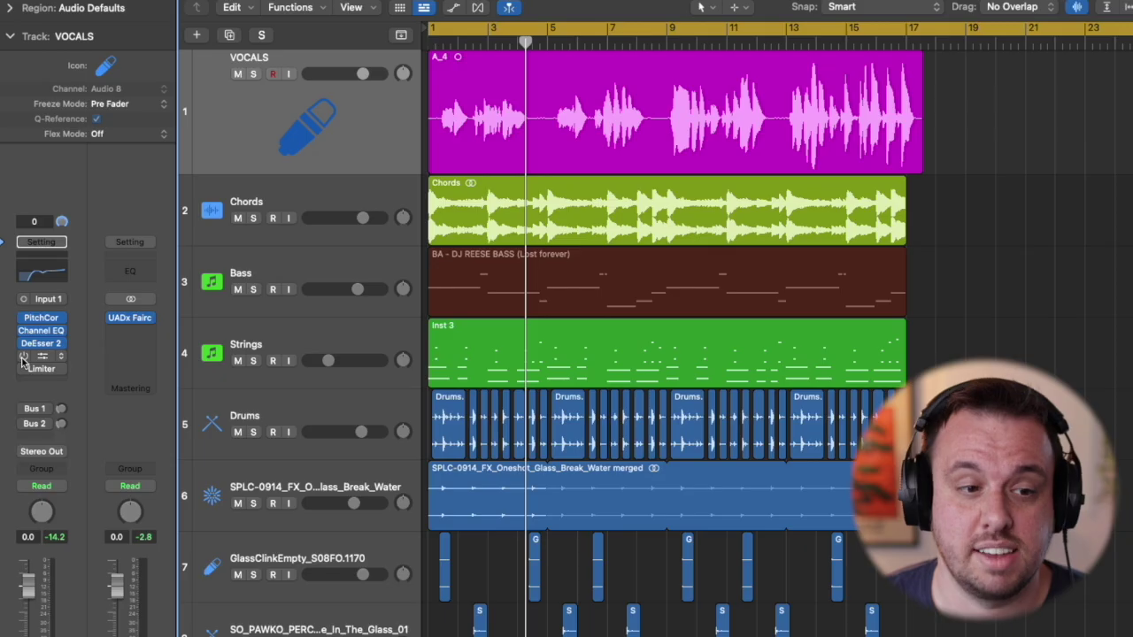
# Insert a Compressor after DeEsser 2 using the Studio FET model
pyautogui.click(23, 359)
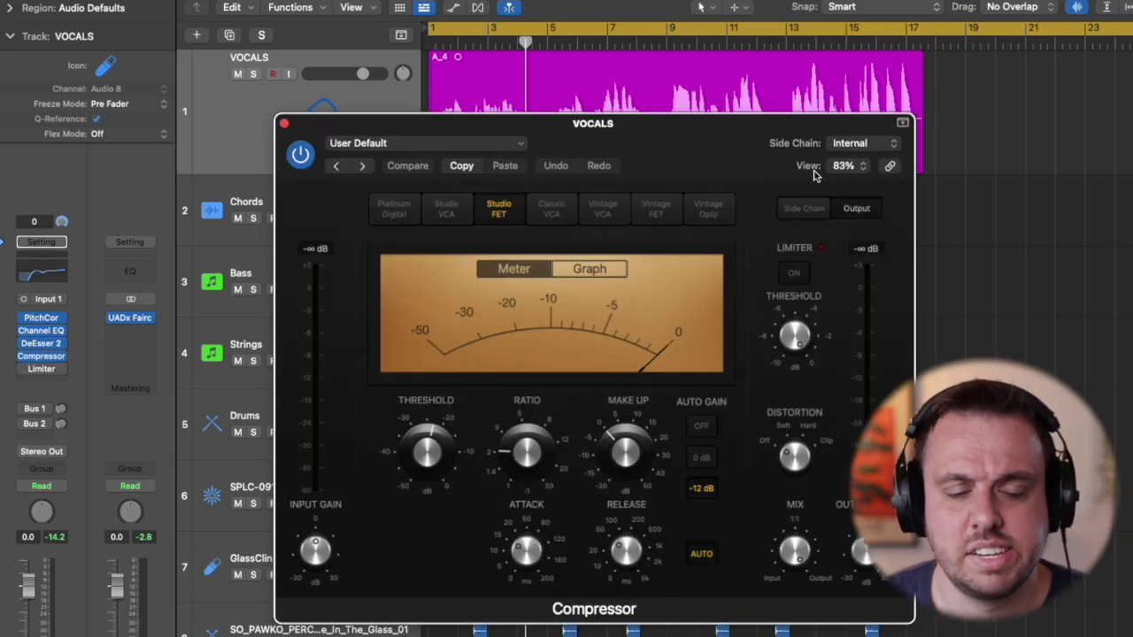
pyautogui.click(389, 213)
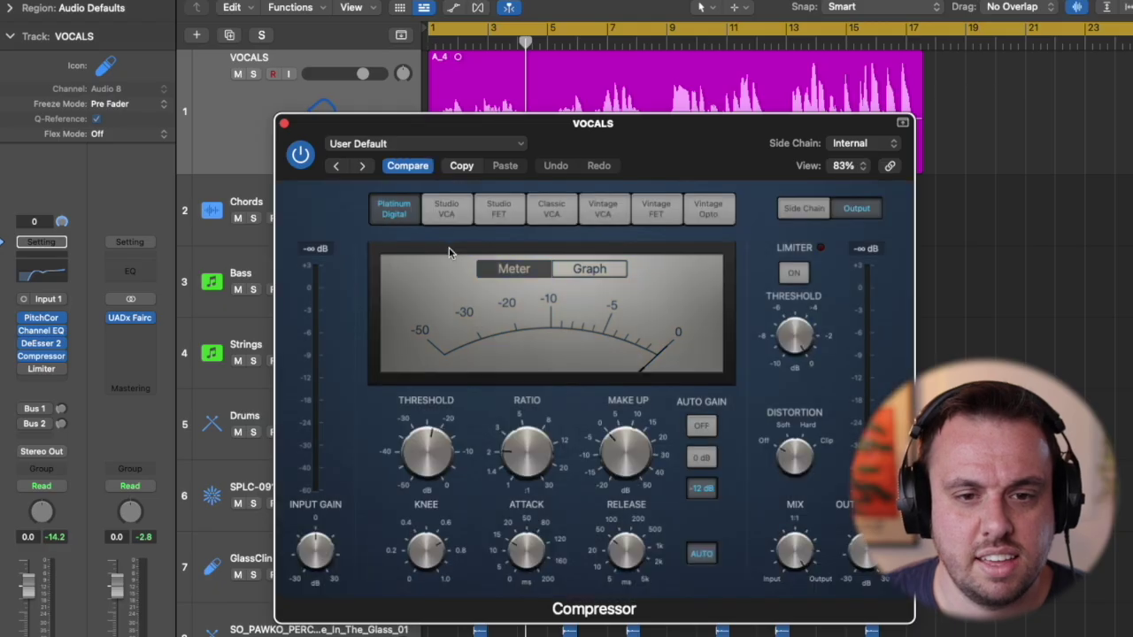
pyautogui.click(504, 221)
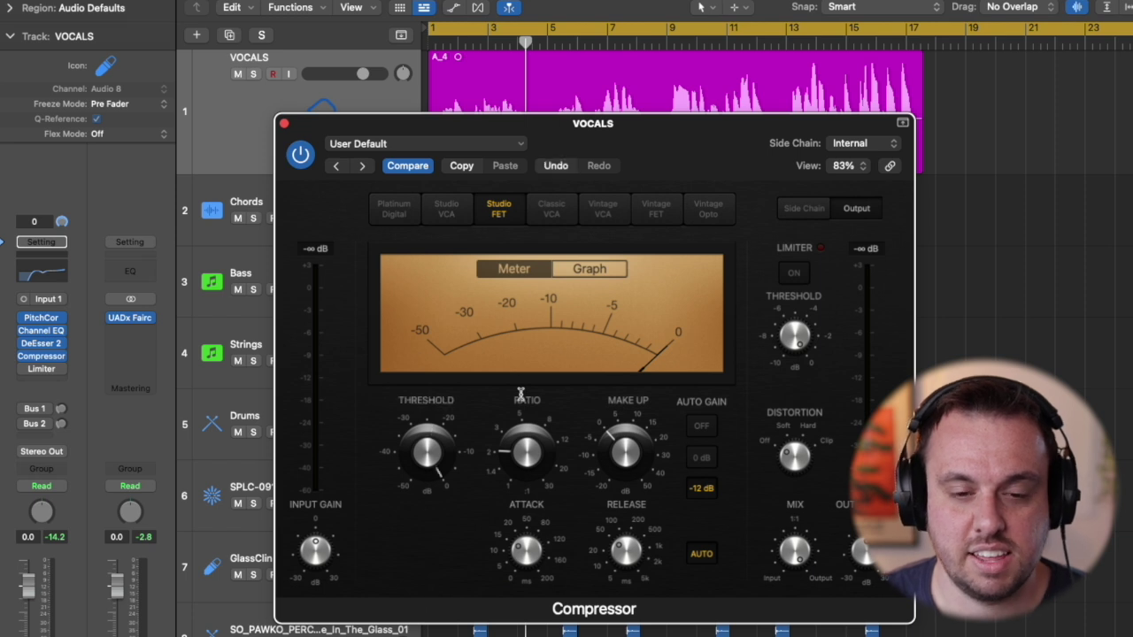
# Set the compressor threshold to about -26 dB while the song plays
pyautogui.press('space')
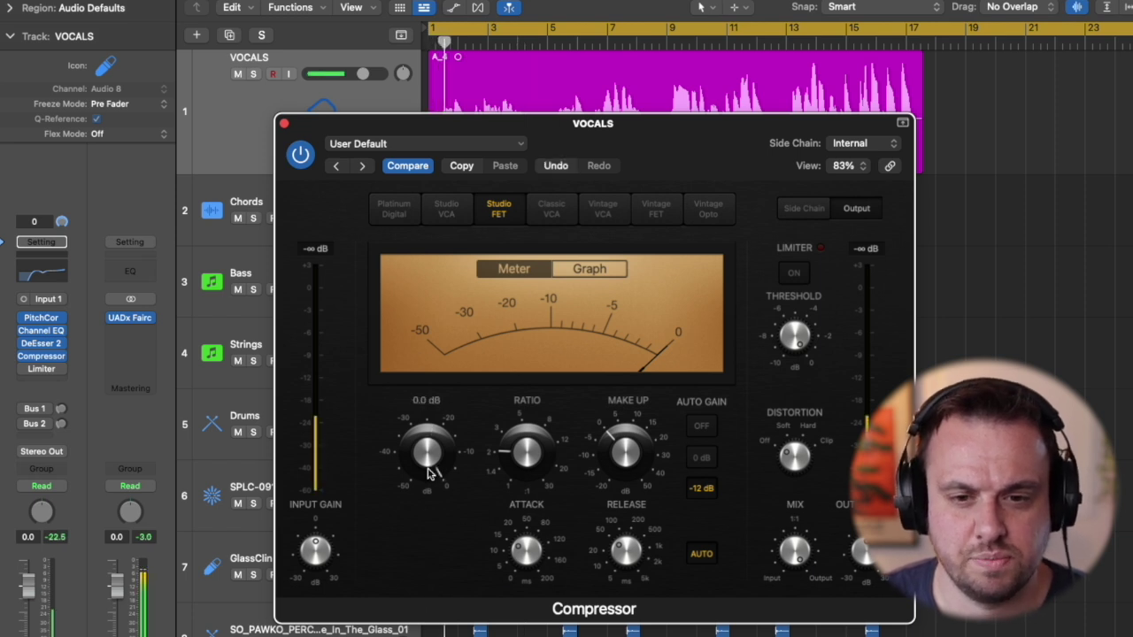
pyautogui.moveTo(429, 459); pyautogui.dragTo(429, 471)
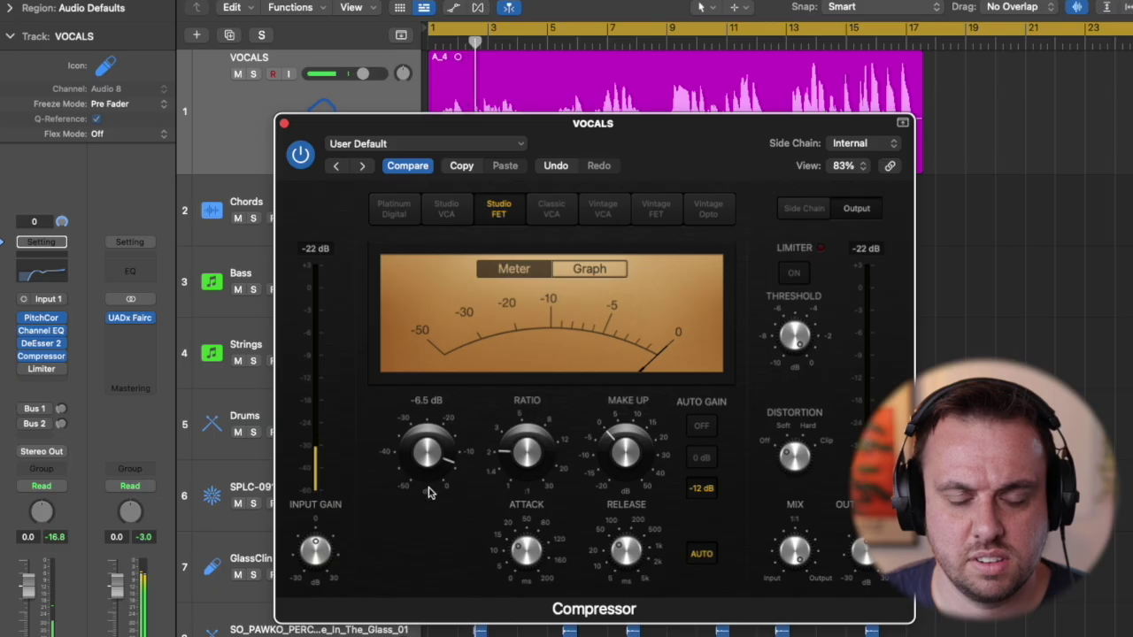
pyautogui.moveTo(426, 514); pyautogui.dragTo(420, 571)
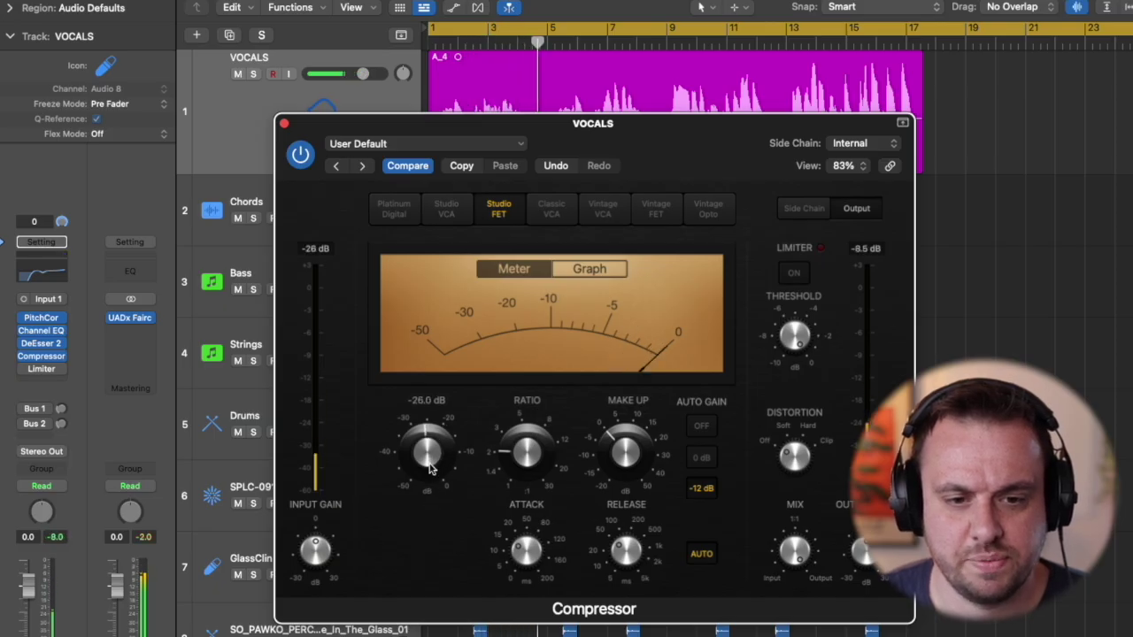
pyautogui.moveTo(429, 473); pyautogui.dragTo(429, 478)
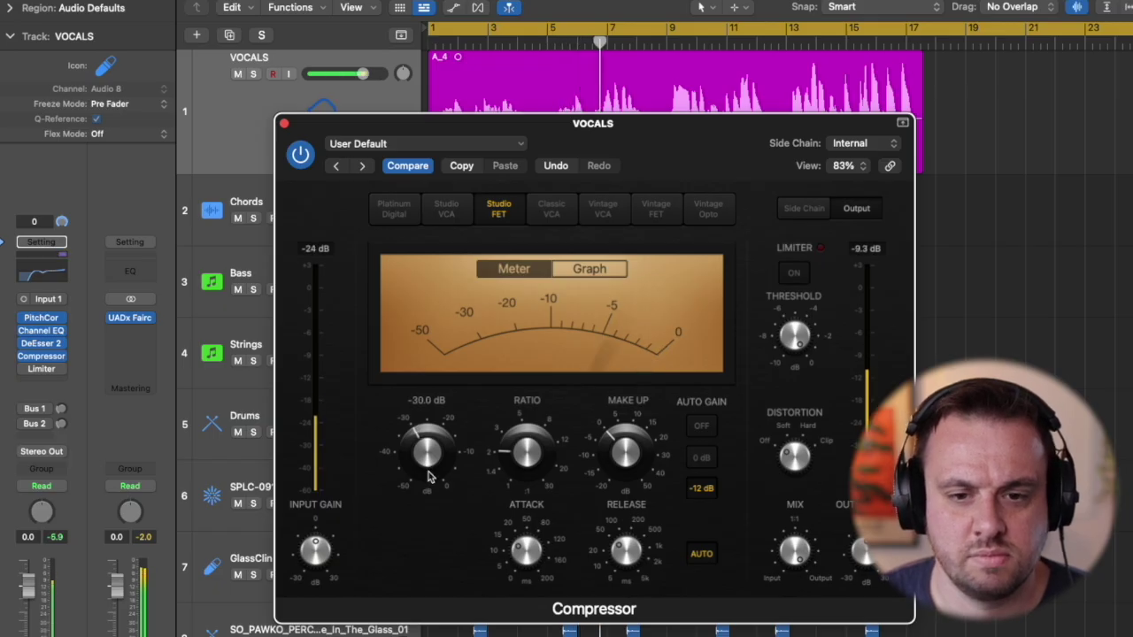
pyautogui.moveTo(428, 478); pyautogui.dragTo(429, 469)
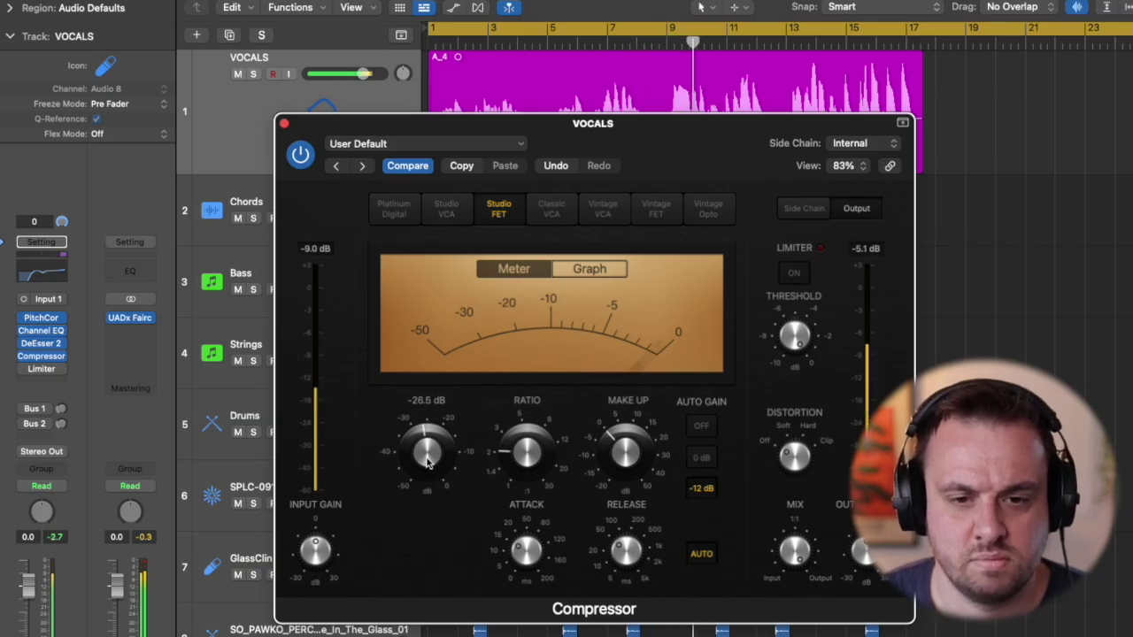
pyautogui.moveTo(427, 458); pyautogui.dragTo(427, 457)
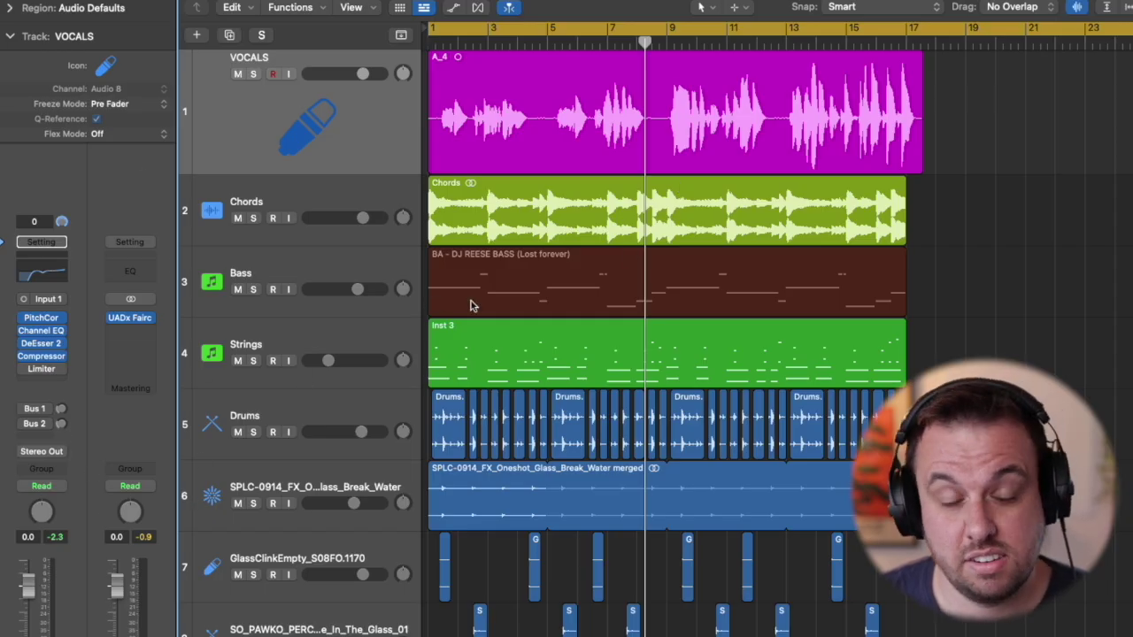
# Add a vocal send to Bus 3
pyautogui.click(24, 440)
pyautogui.moveTo(39, 463)
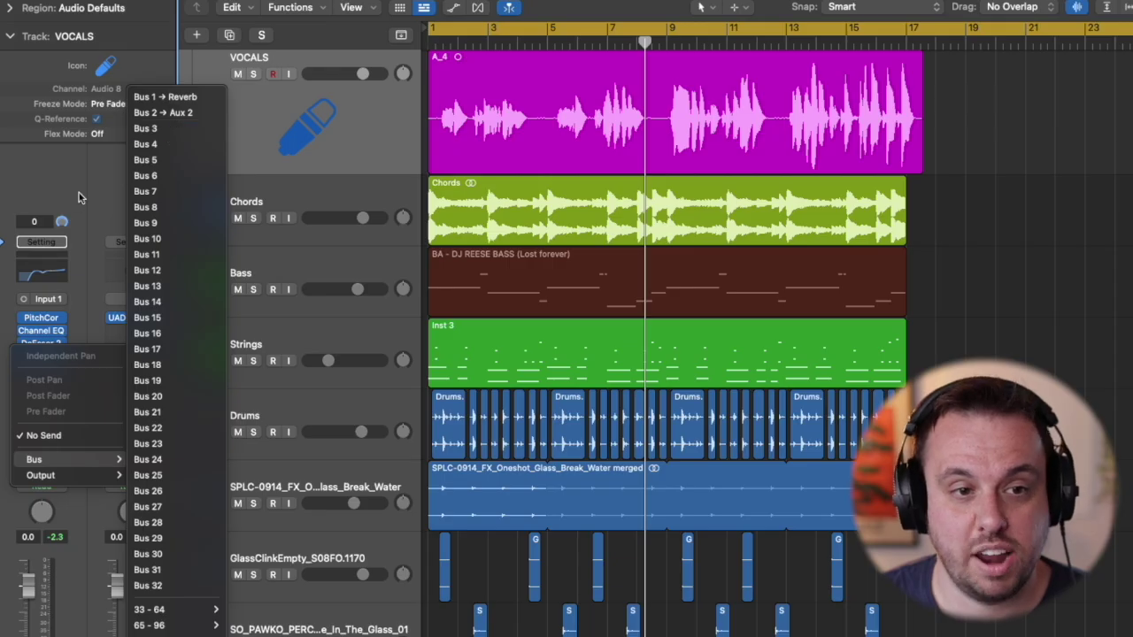
pyautogui.click(145, 128)
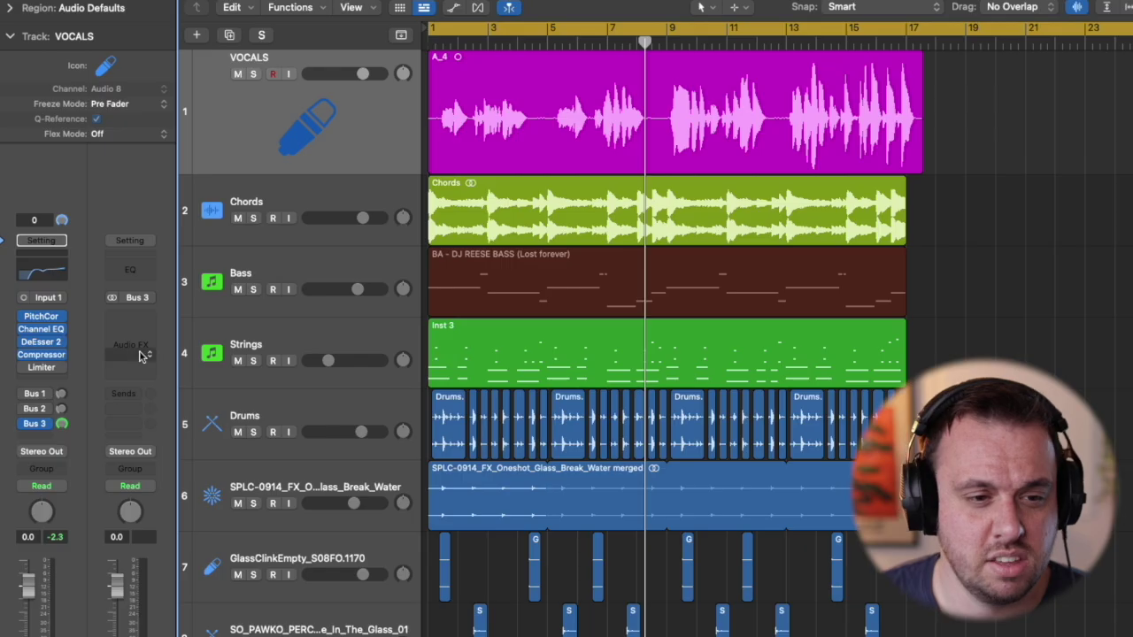
# Load a stereo ChromaVerb on the Bus 3 aux channel
pyautogui.click(130, 316)
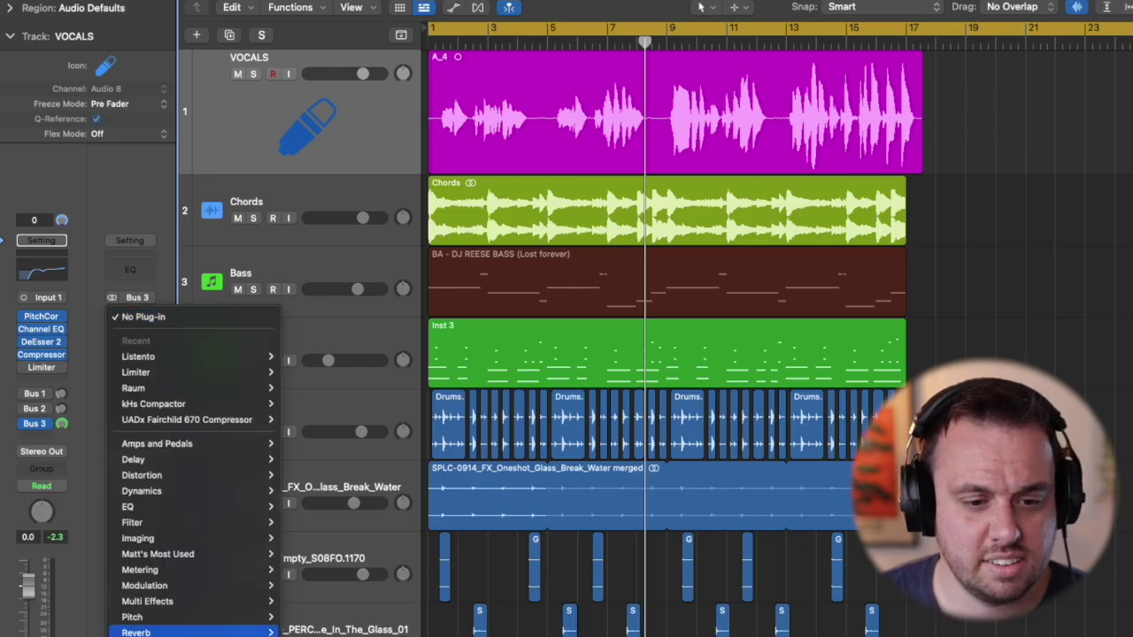
pyautogui.moveTo(177, 632)
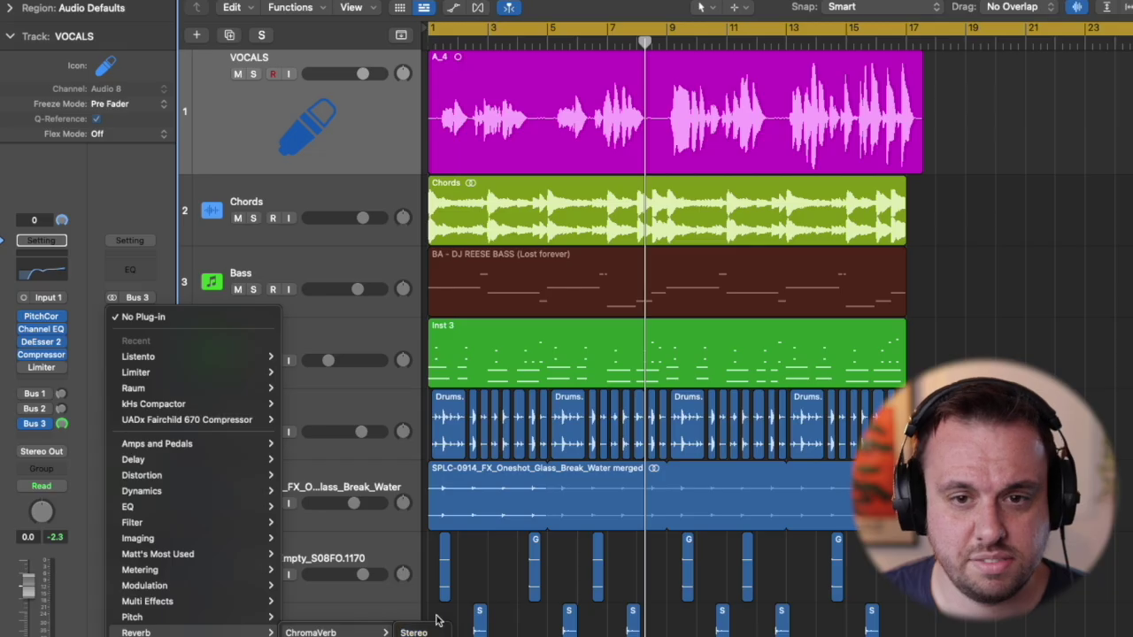
pyautogui.click(413, 632)
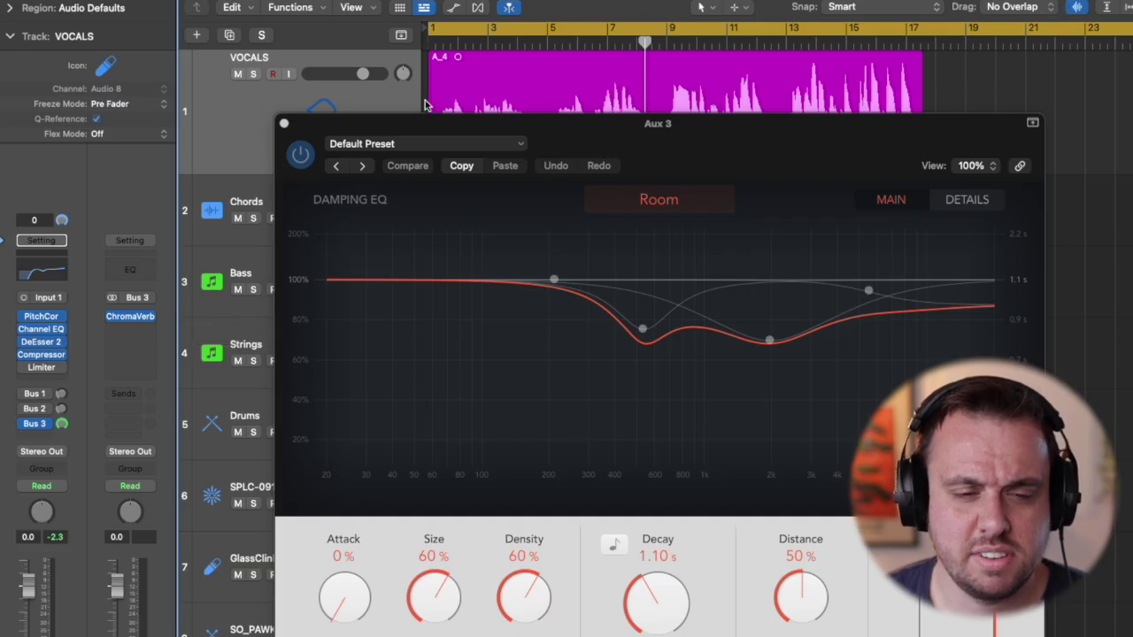
# Lengthen the ChromaVerb decay while auditioning the reverb in playback
pyautogui.press('space')
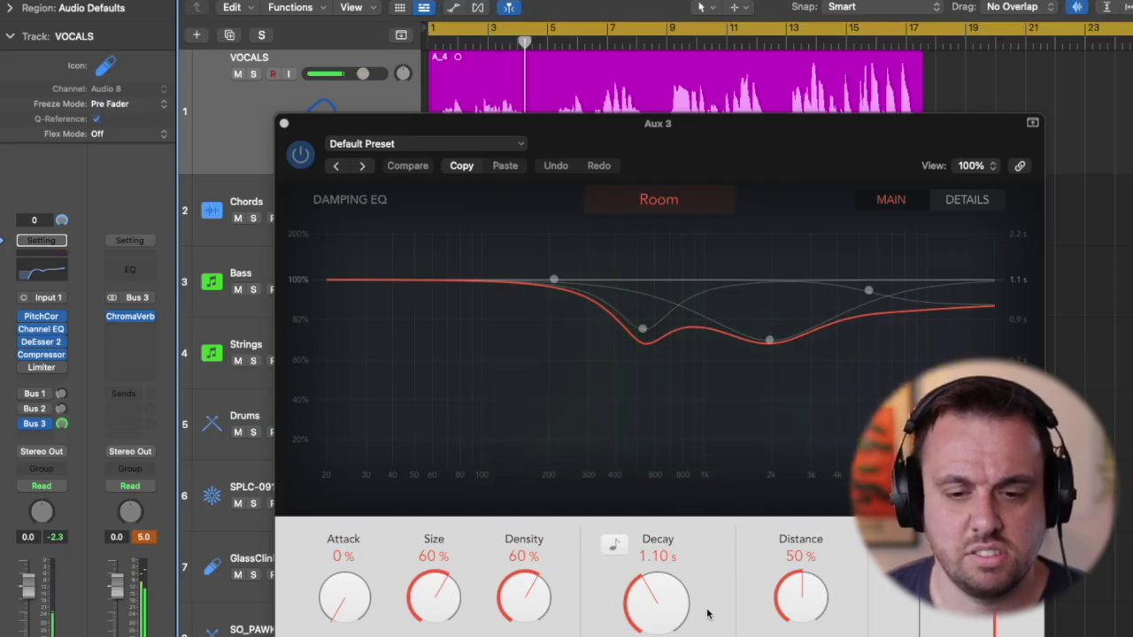
pyautogui.click(672, 617)
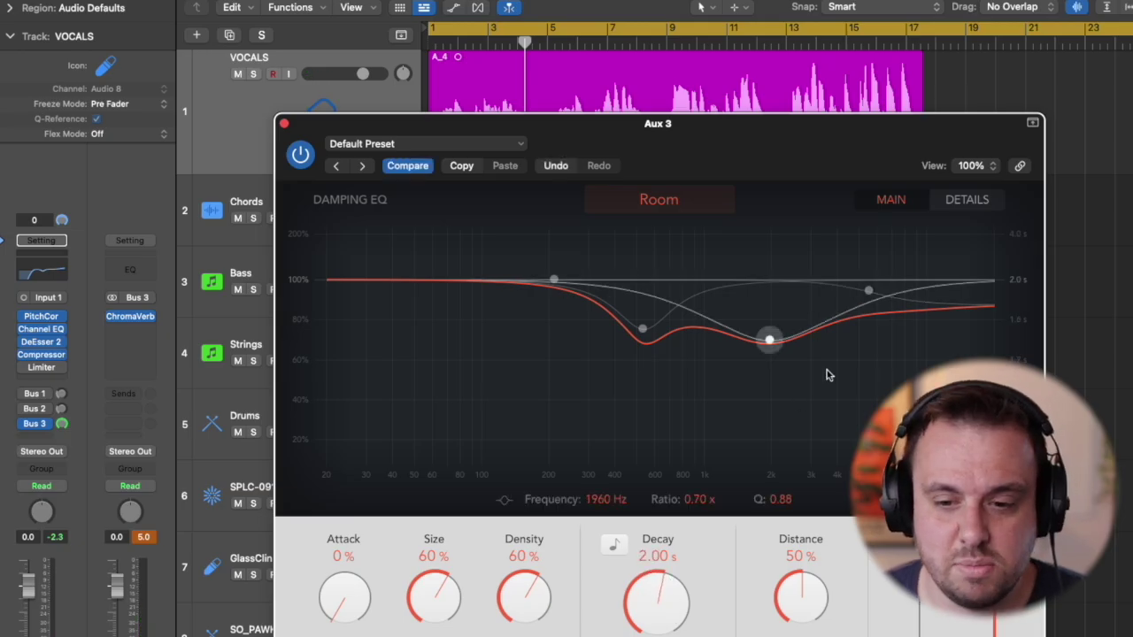
pyautogui.press('space')
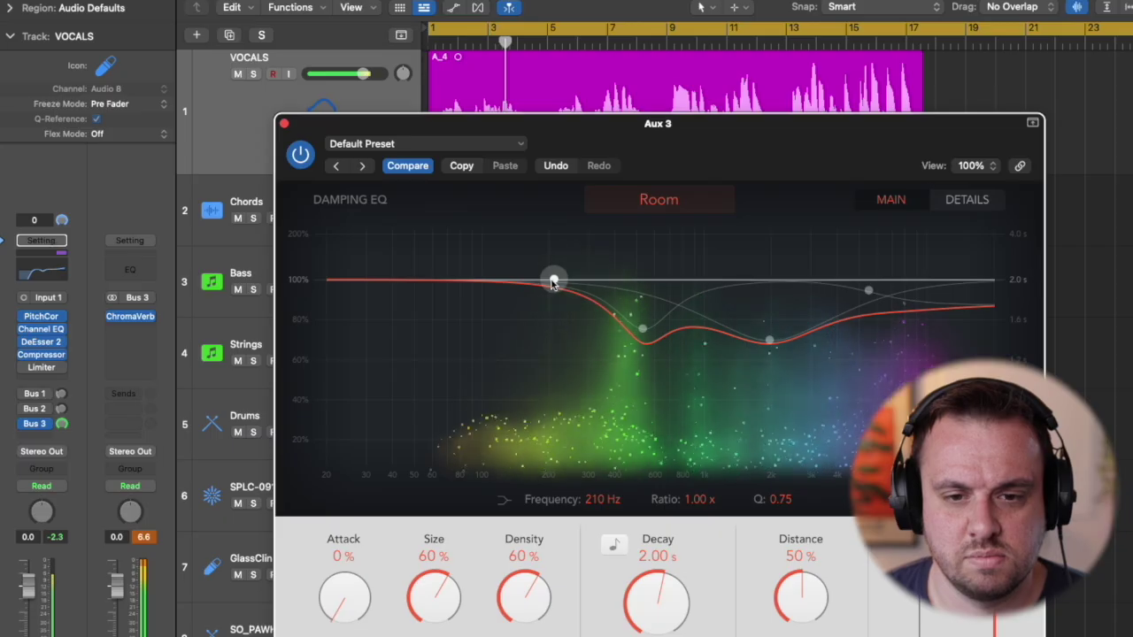
pyautogui.press('space')
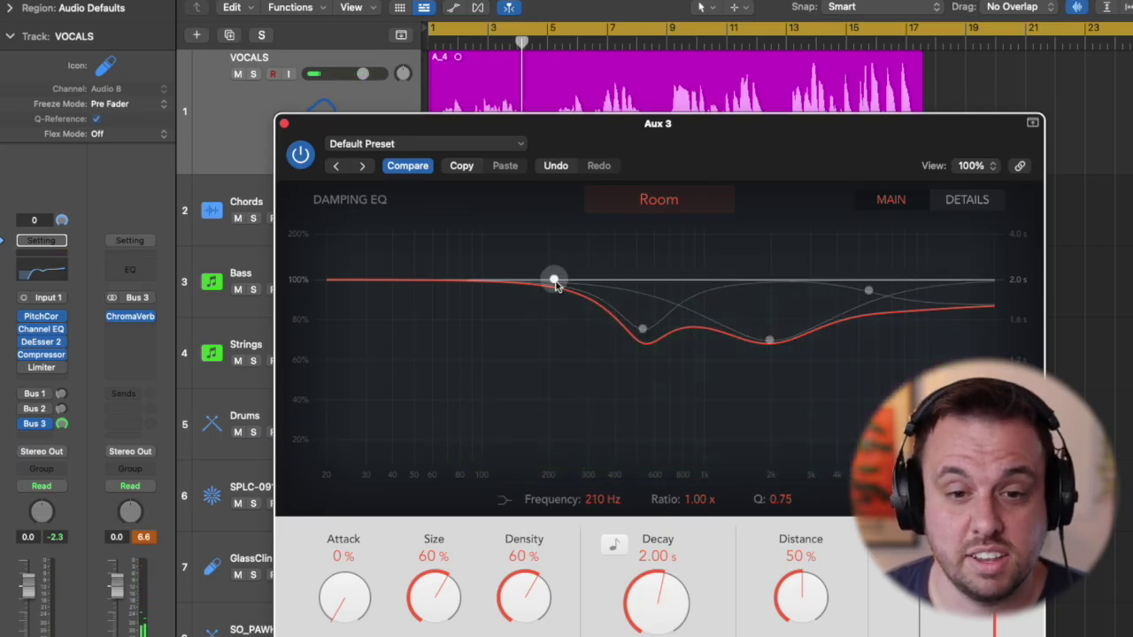
# Shape the damping EQ with the high point at 4050 Hz, and set Decay to 2.30 s
pyautogui.moveTo(553, 282); pyautogui.dragTo(528, 469)
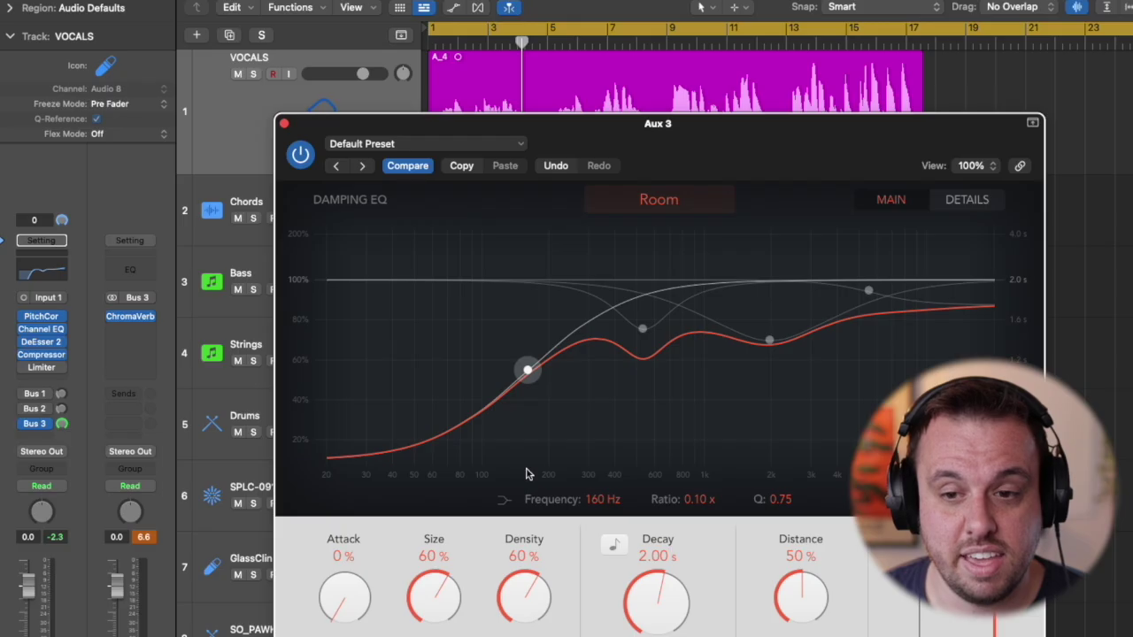
pyautogui.press('space')
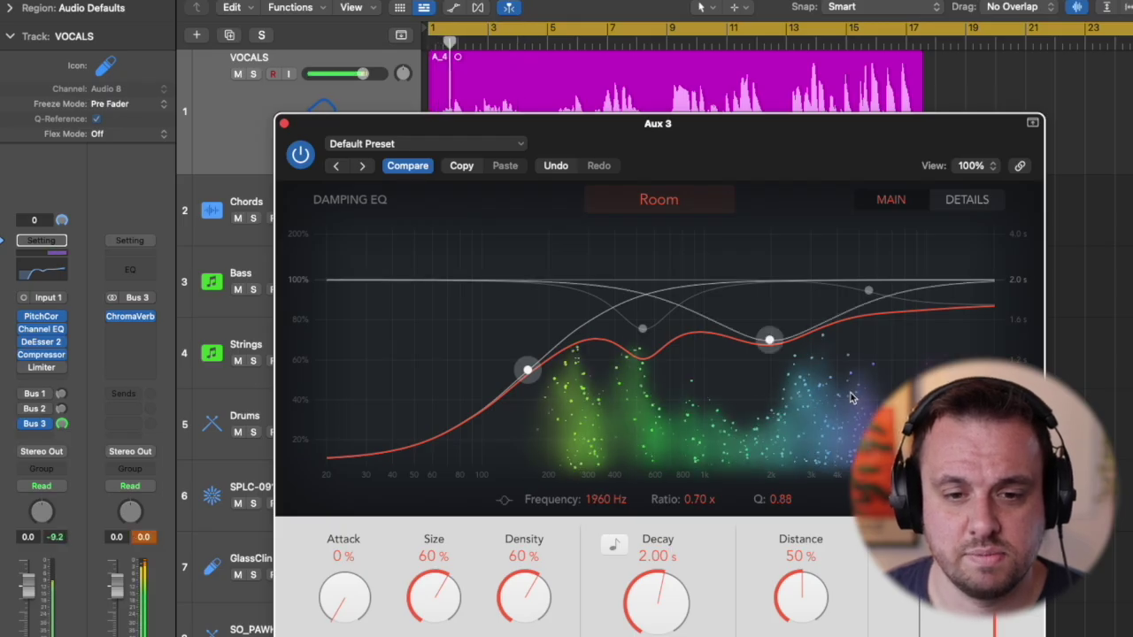
pyautogui.moveTo(532, 378); pyautogui.dragTo(553, 386)
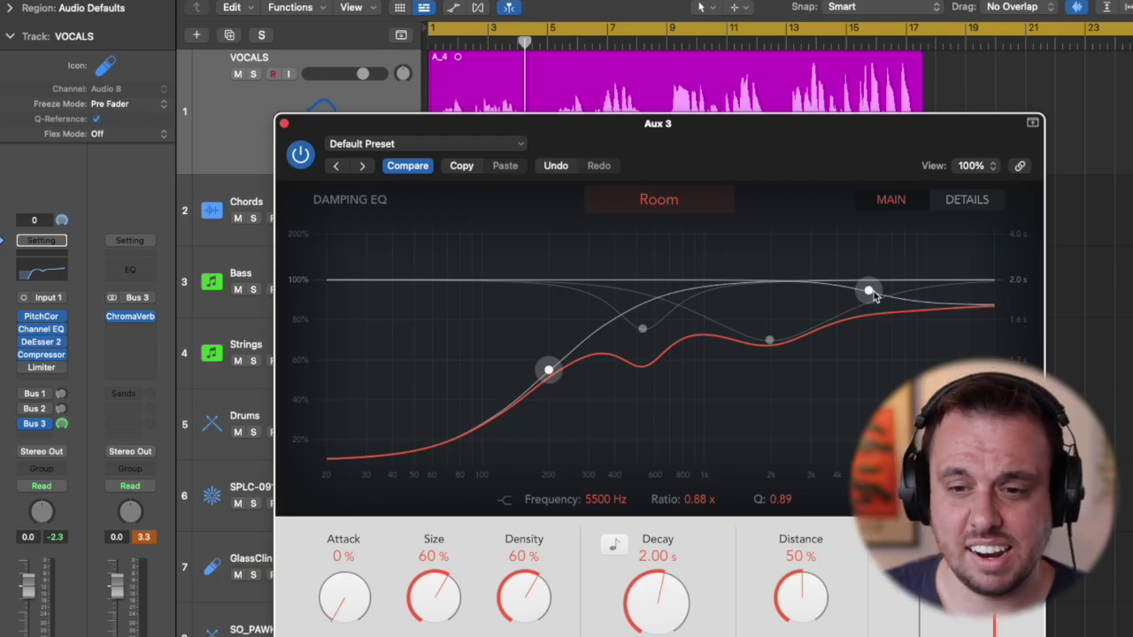
pyautogui.moveTo(872, 292); pyautogui.dragTo(838, 383)
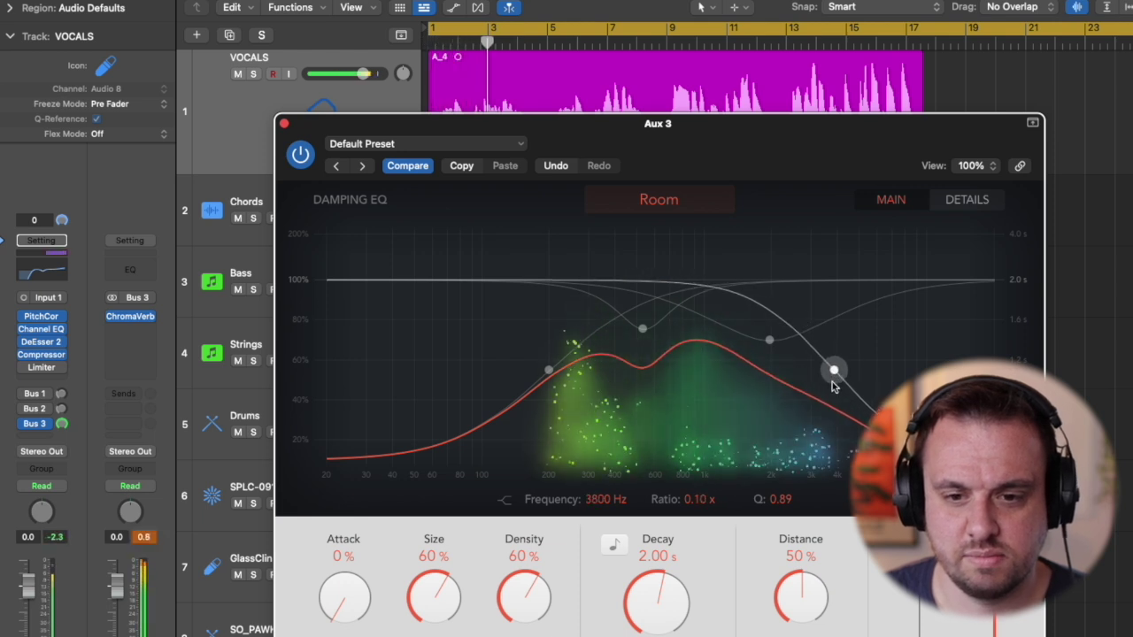
pyautogui.moveTo(699, 602); pyautogui.dragTo(713, 587)
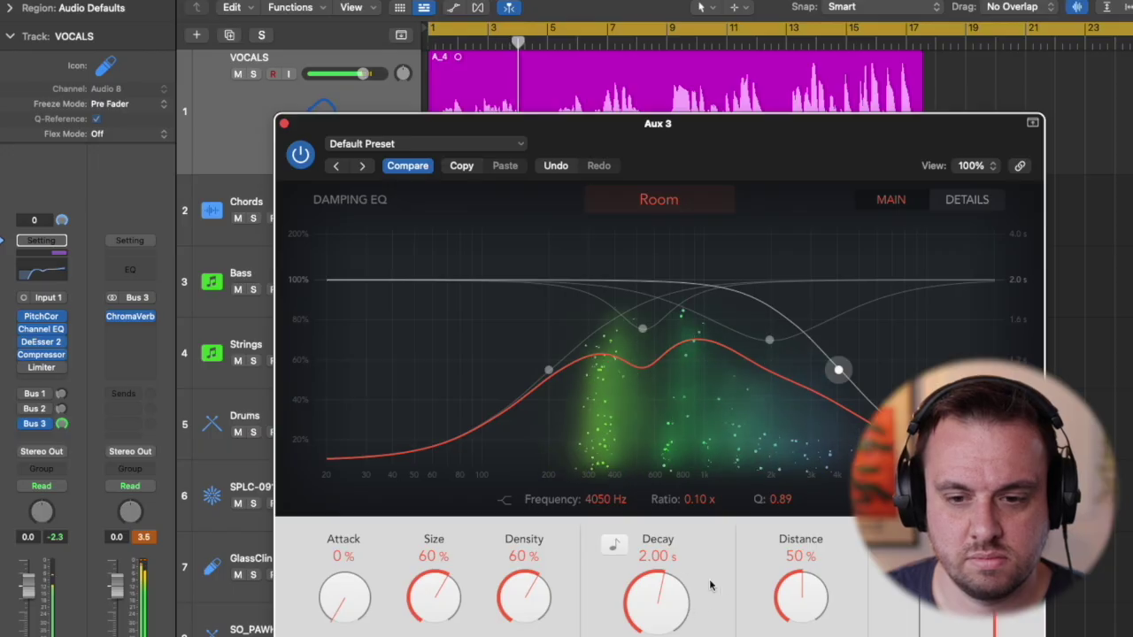
pyautogui.click(549, 370)
pyautogui.click(839, 369)
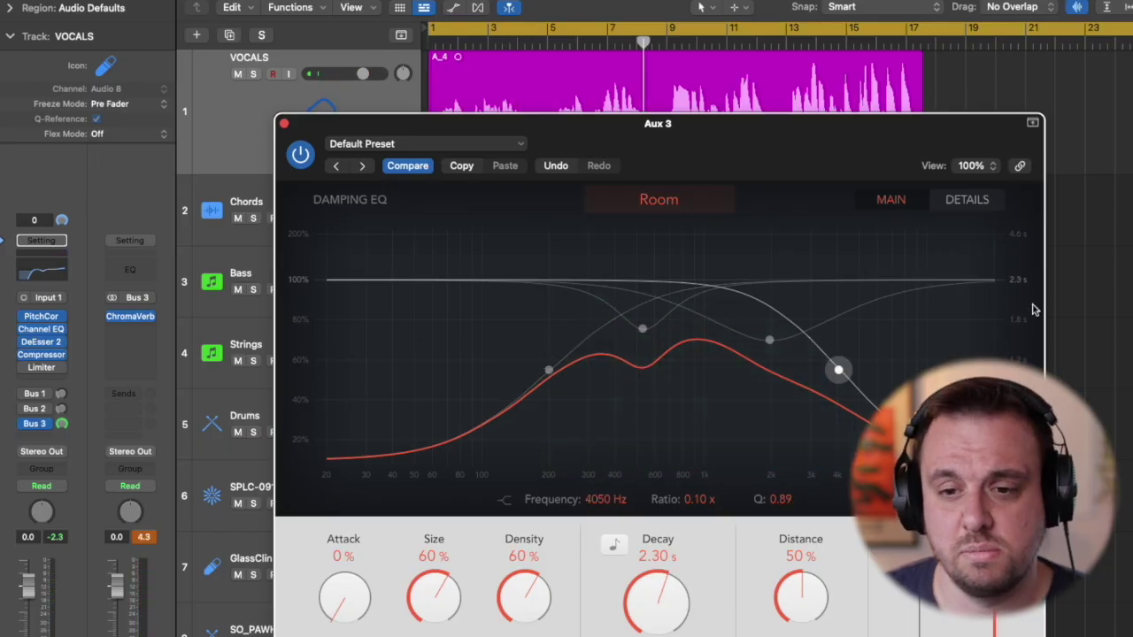
pyautogui.click(642, 329)
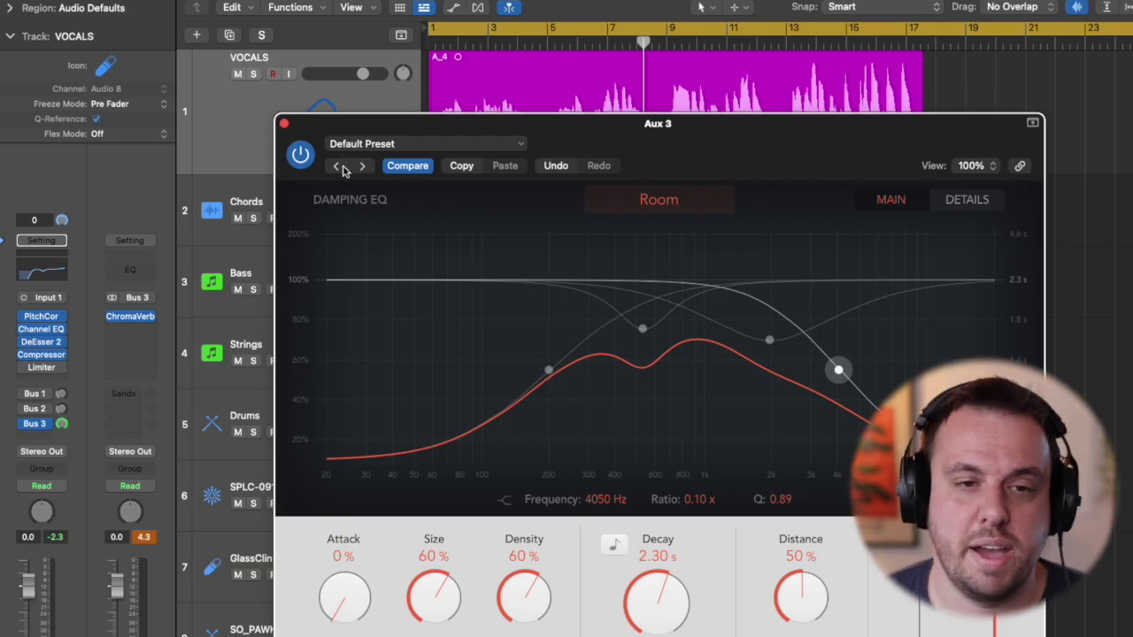
# Close ChromaVerb and, during playback, lower the vocal's Bus 3 reverb send to about -10.6 dB
pyautogui.click(284, 125)
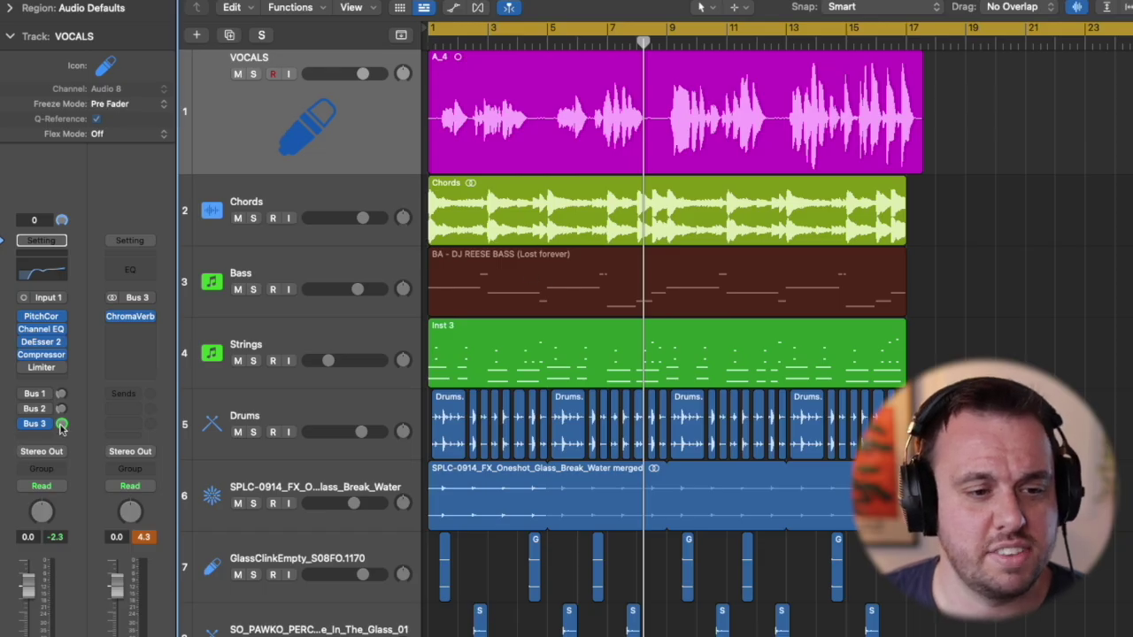
pyautogui.press('Return')
pyautogui.press('space')
pyautogui.moveTo(60, 429)
pyautogui.mouseDown()
pyautogui.moveTo(59, 485)
pyautogui.moveTo(62, 432)
pyautogui.mouseUp()
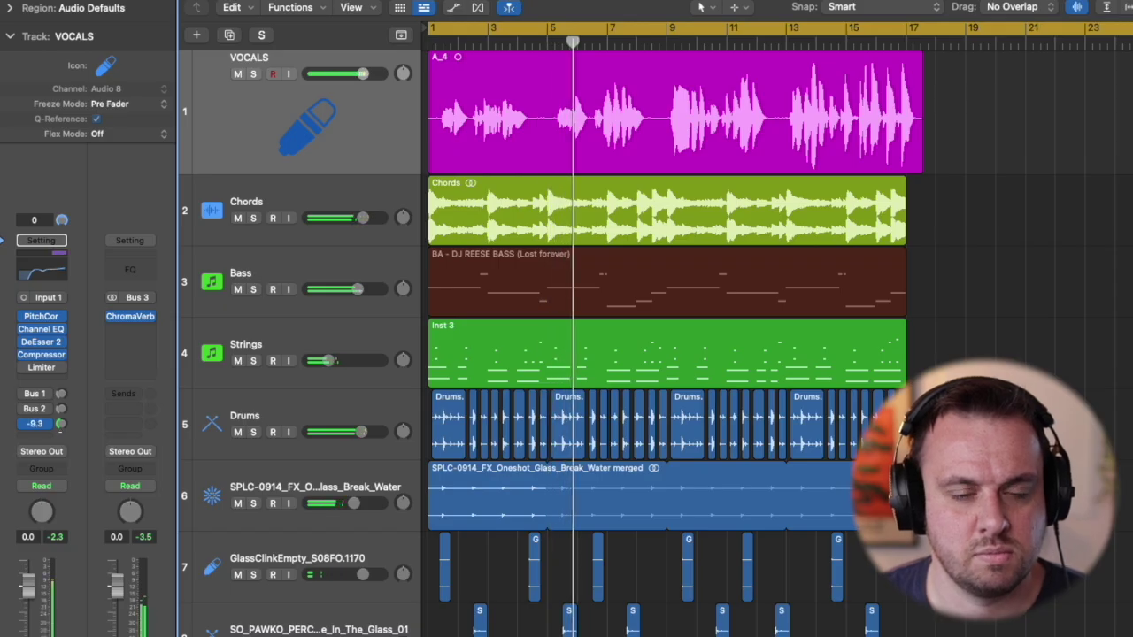
pyautogui.click(61, 425)
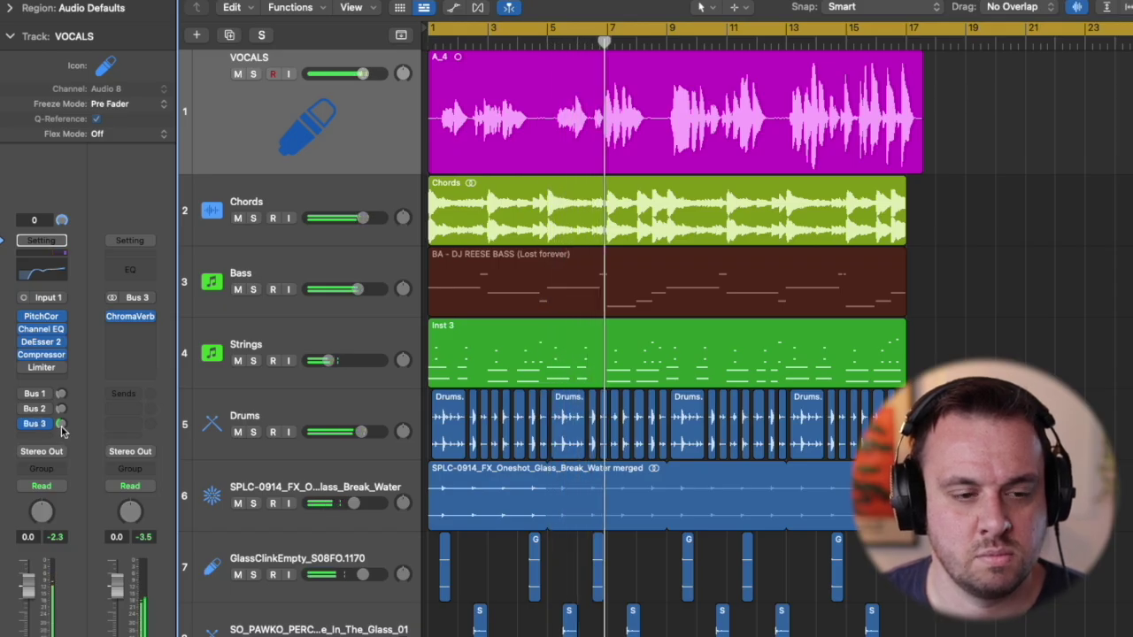
pyautogui.moveTo(62, 430); pyautogui.dragTo(60, 435)
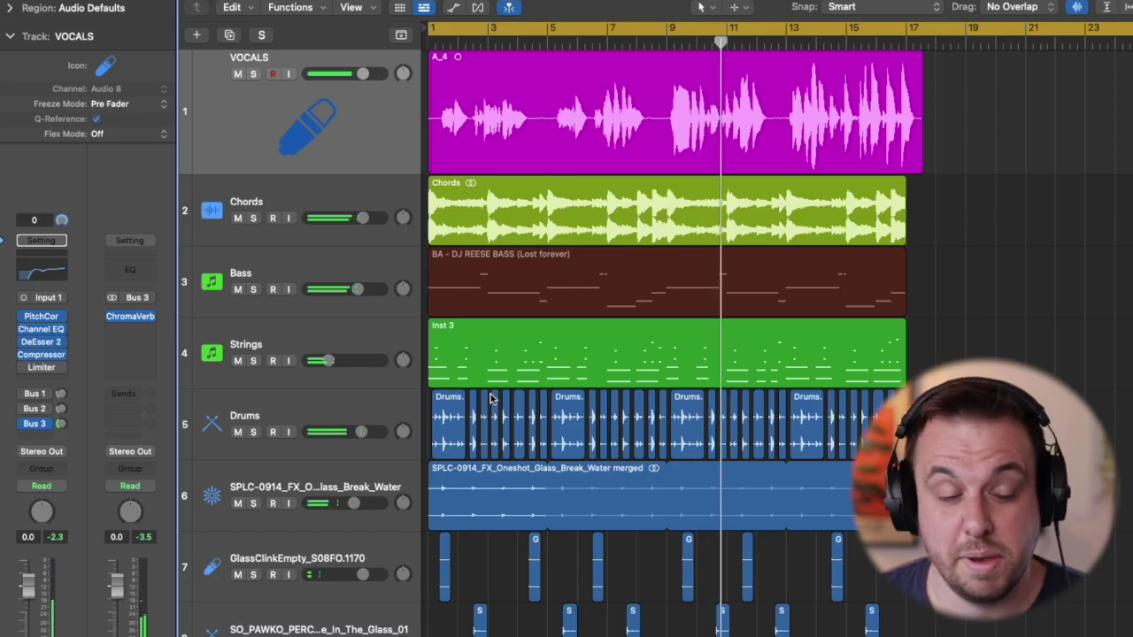
# Add a second send on the VOCALS channel routed to Bus 4
pyautogui.click(35, 439)
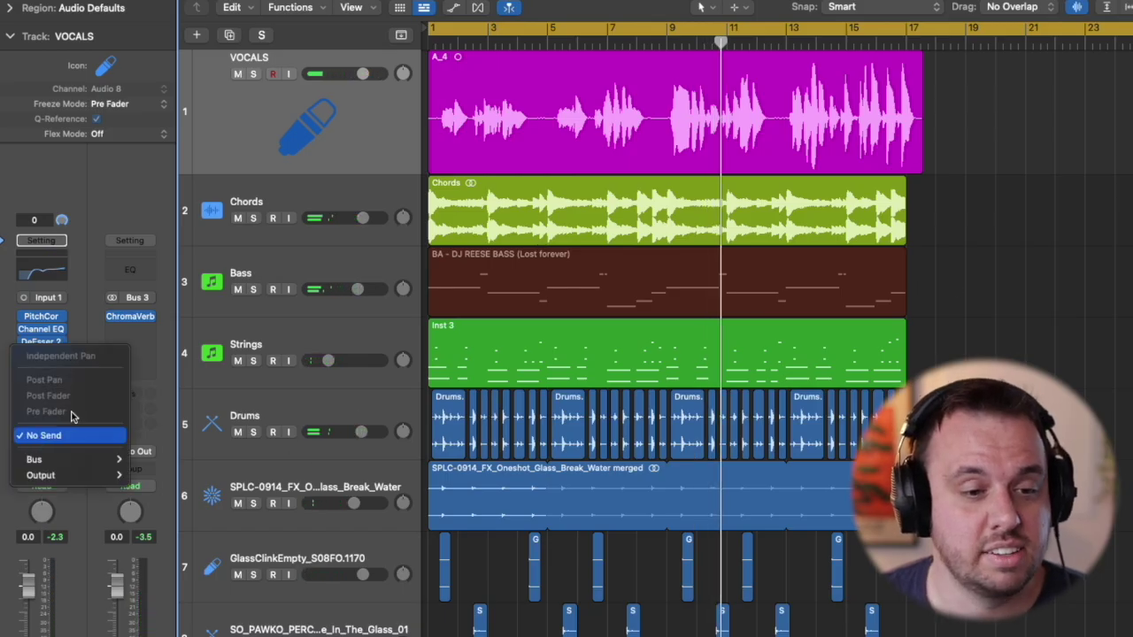
pyautogui.click(100, 196)
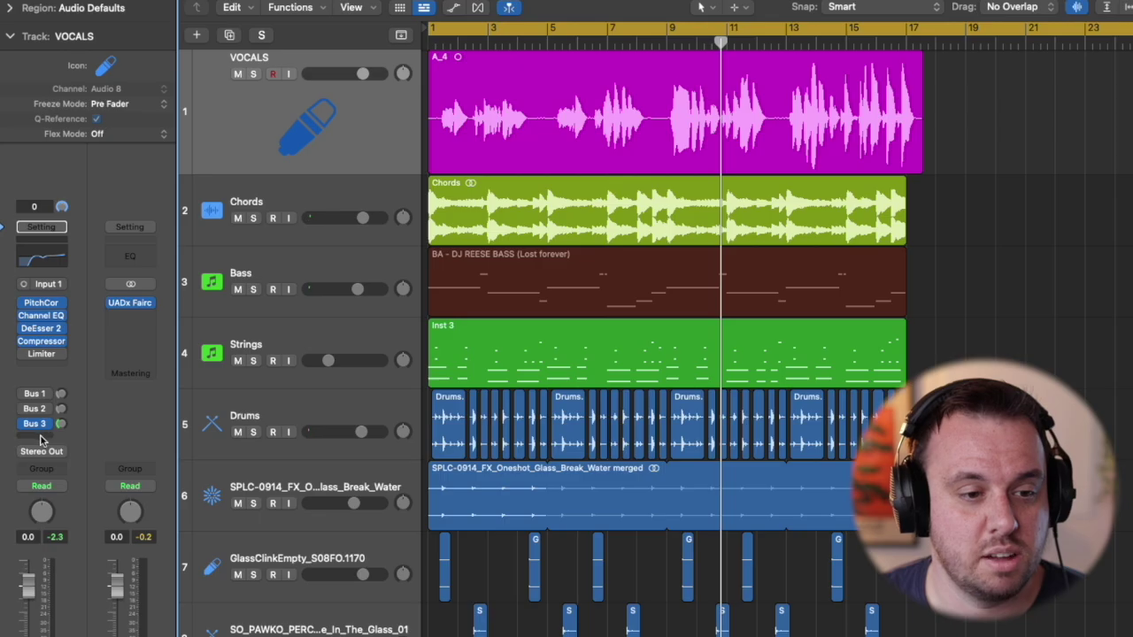
pyautogui.click(40, 438)
pyautogui.moveTo(52, 459)
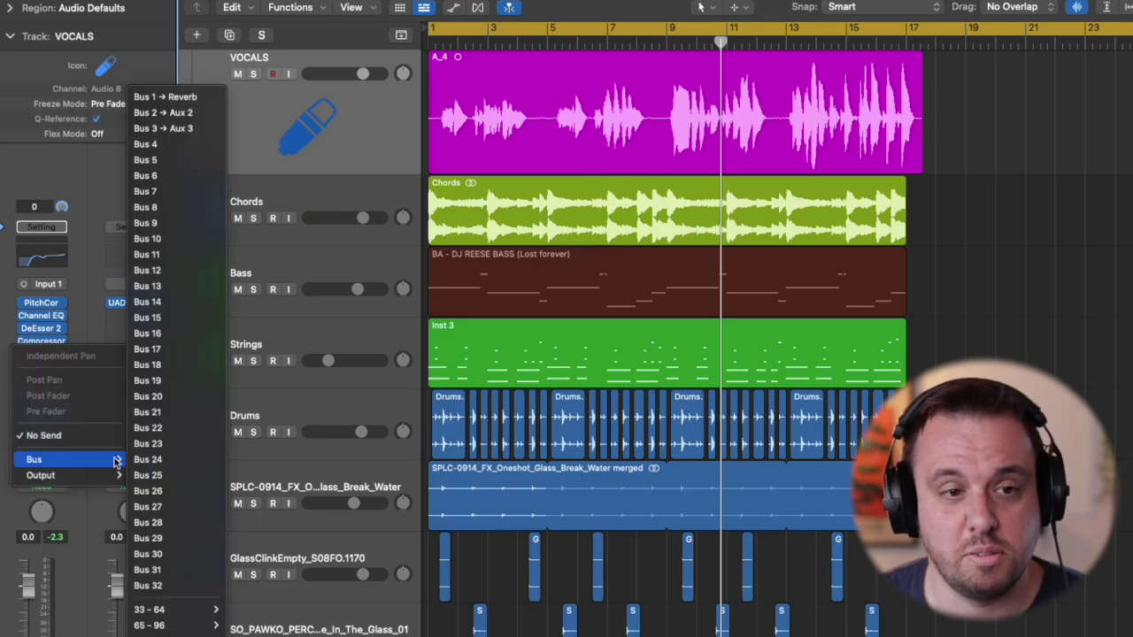
pyautogui.click(176, 147)
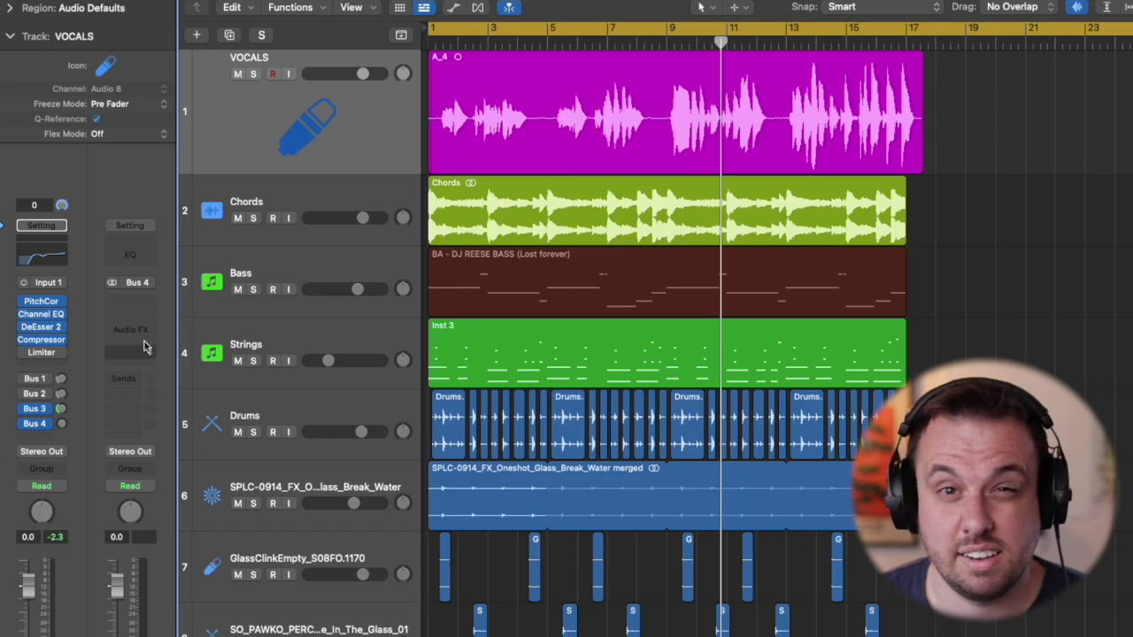
# Insert a stereo Stereo Delay on the Aux 4 channel
pyautogui.scroll(-1, 184, 314)
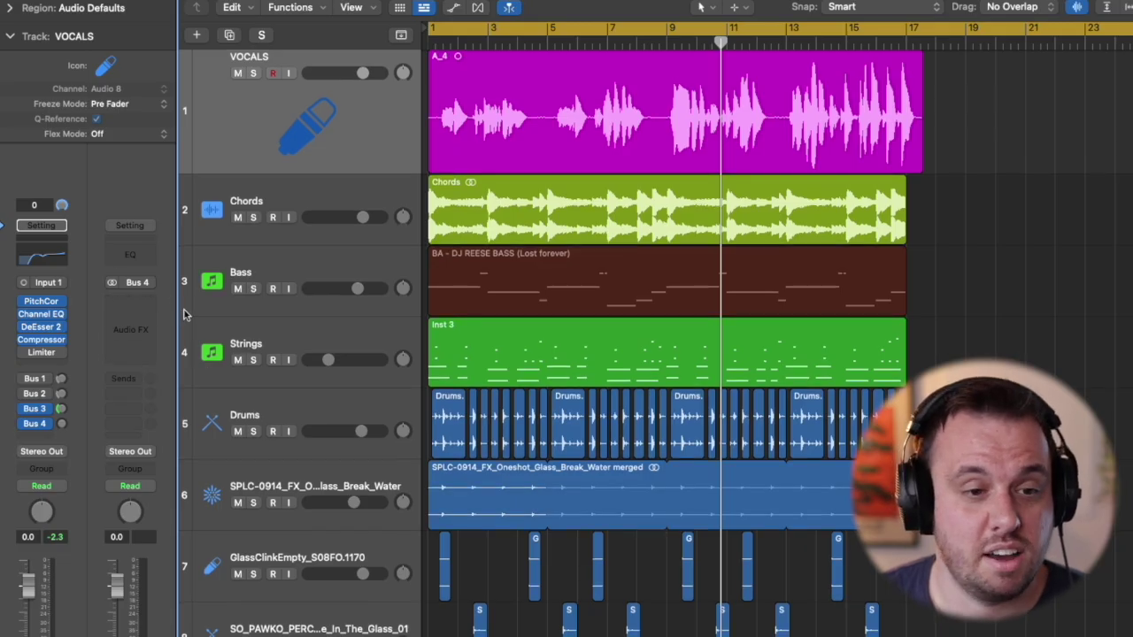
pyautogui.click(135, 302)
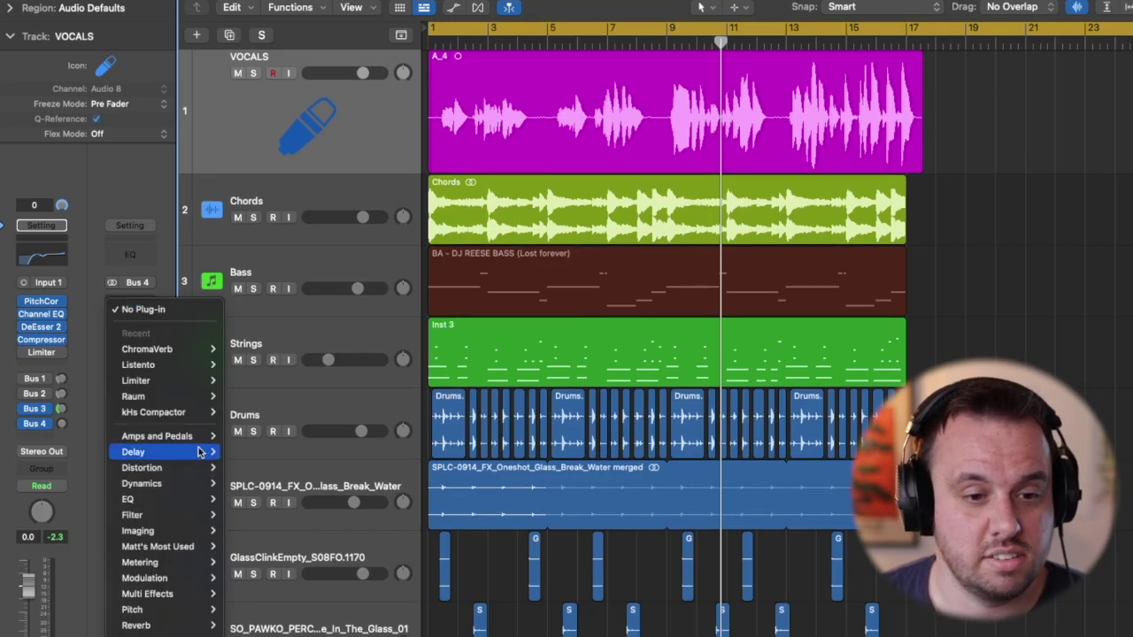
pyautogui.moveTo(196, 454)
pyautogui.moveTo(275, 506)
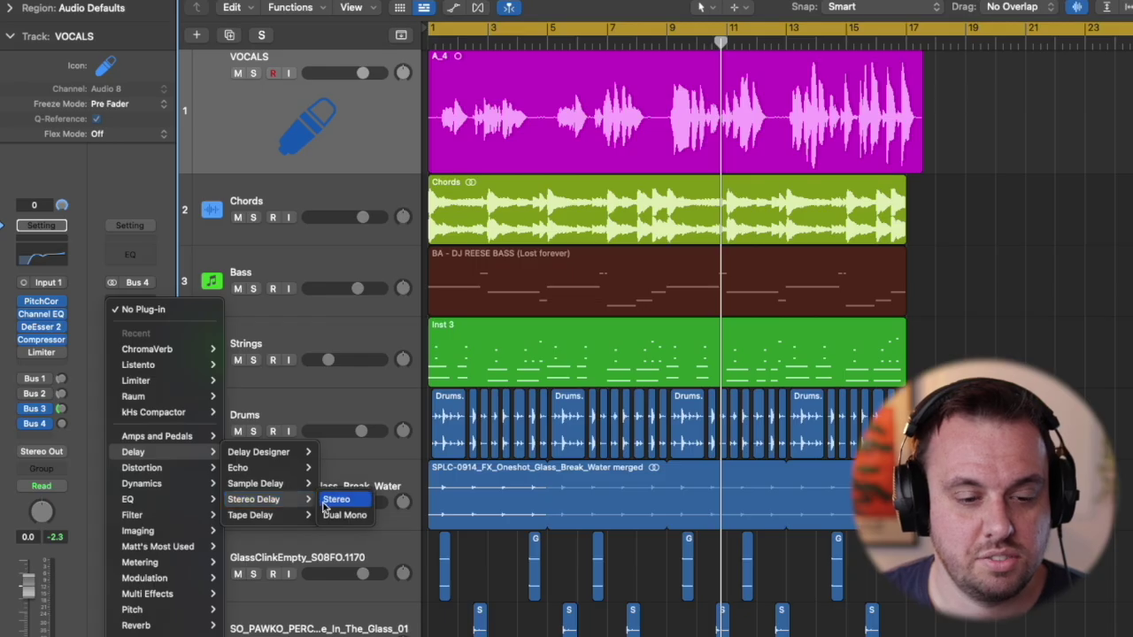
pyautogui.click(324, 505)
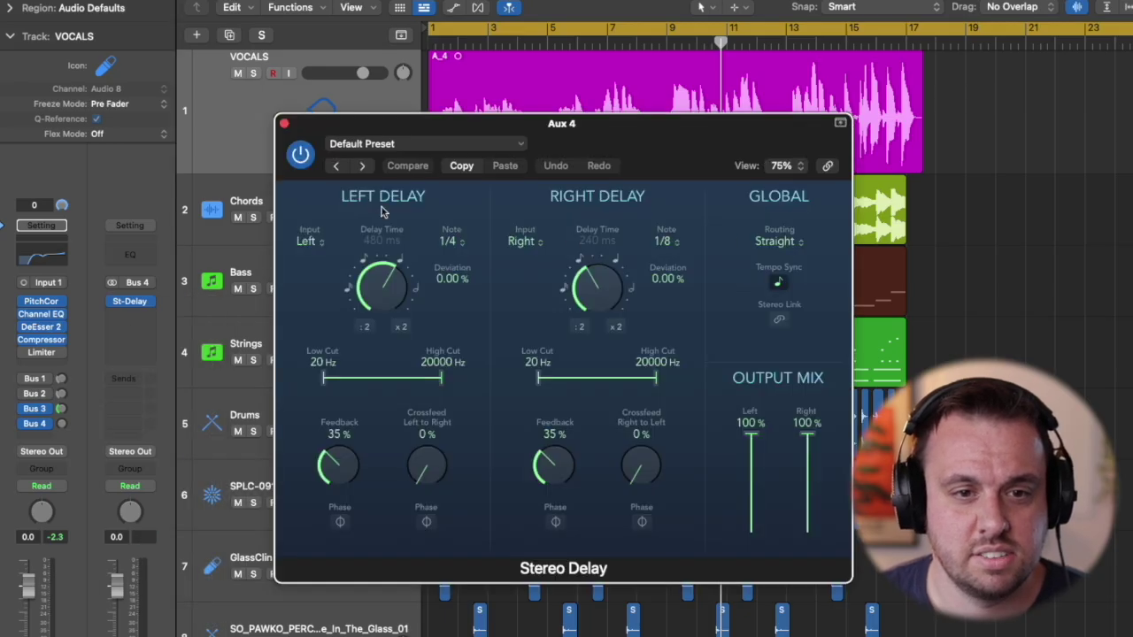
# Load the 1/8 Note preset on the Aux 4 Stereo Delay
pyautogui.click(398, 144)
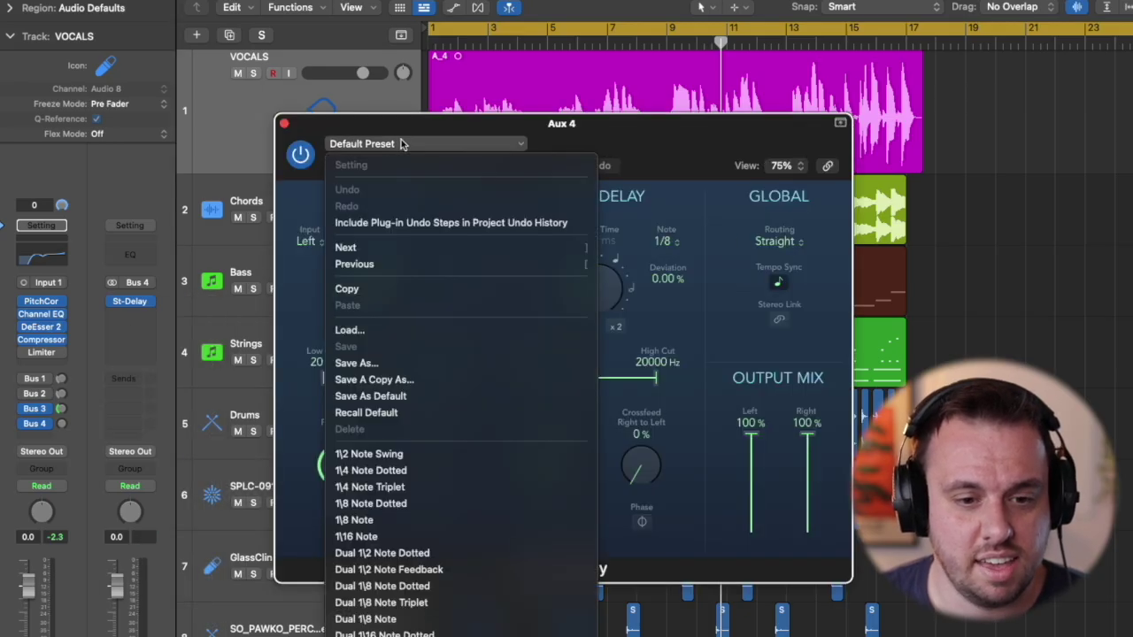
pyautogui.click(455, 522)
pyautogui.moveTo(694, 130); pyautogui.dragTo(851, 125)
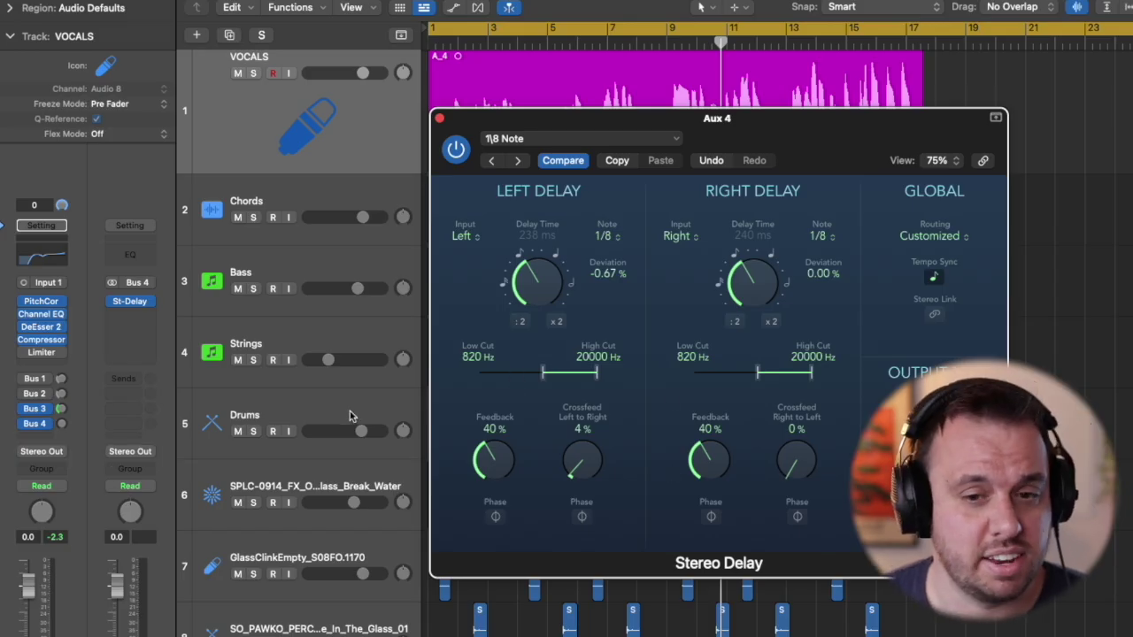
# While the song plays, lower the right delay's High Cut to 8400 Hz
pyautogui.press('space')
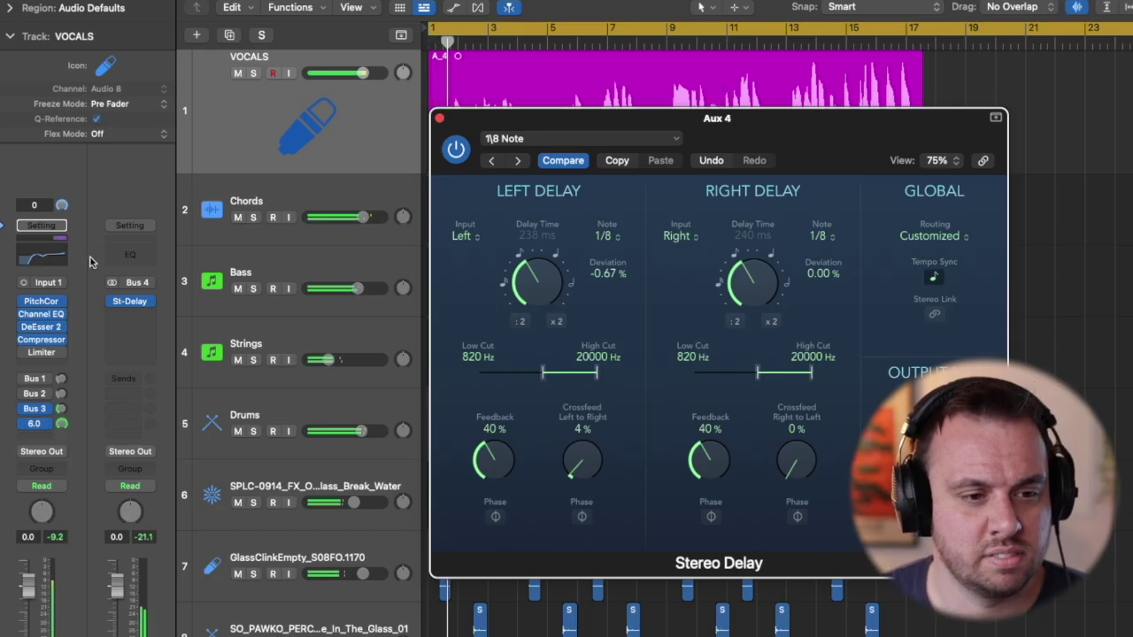
pyautogui.moveTo(741, 121); pyautogui.dragTo(724, 101)
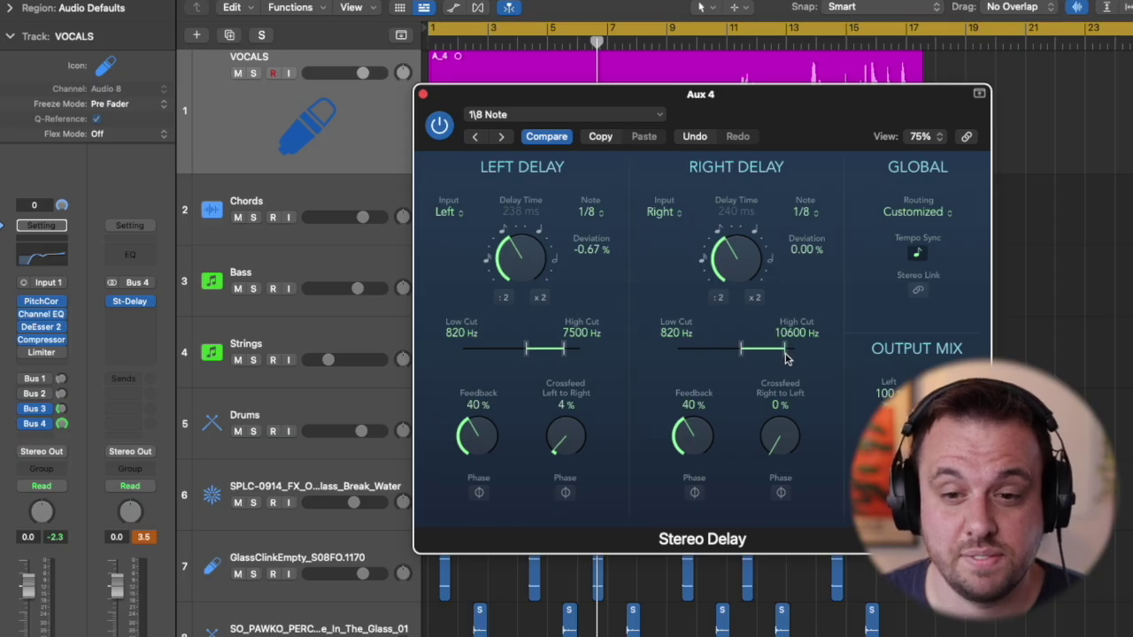
pyautogui.moveTo(786, 356); pyautogui.dragTo(781, 356)
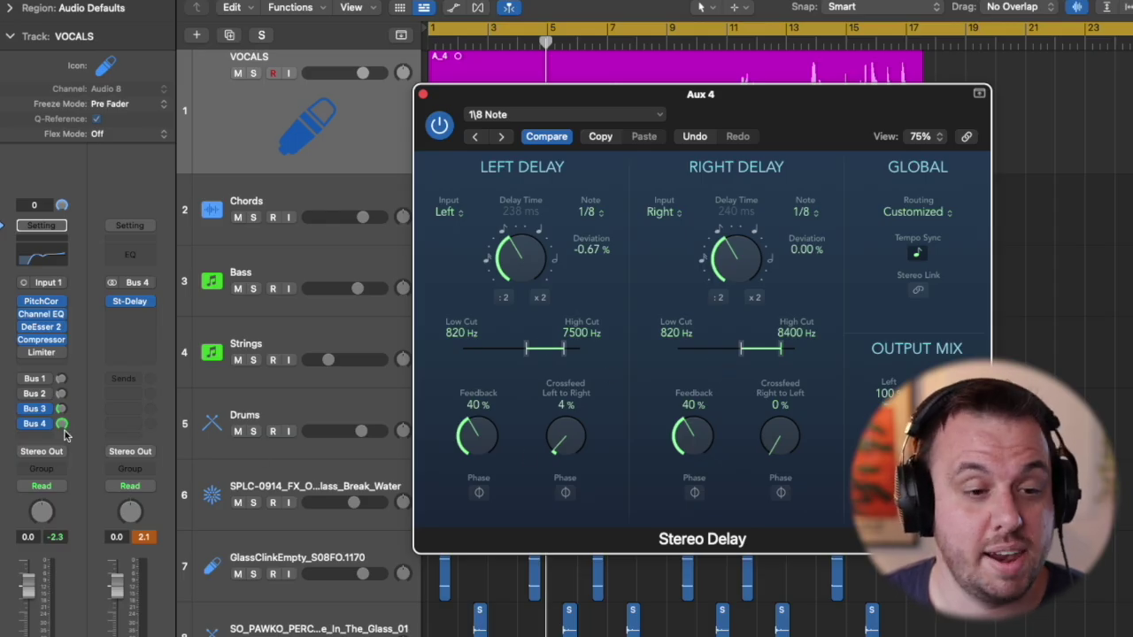
# Replay and lower the Bus 4 delay send to about -16.6 dB and the Bus 3 send further
pyautogui.press('space')
pyautogui.moveTo(62, 428)
pyautogui.mouseDown()
pyautogui.moveTo(63, 469)
pyautogui.moveTo(62, 433)
pyautogui.mouseUp()
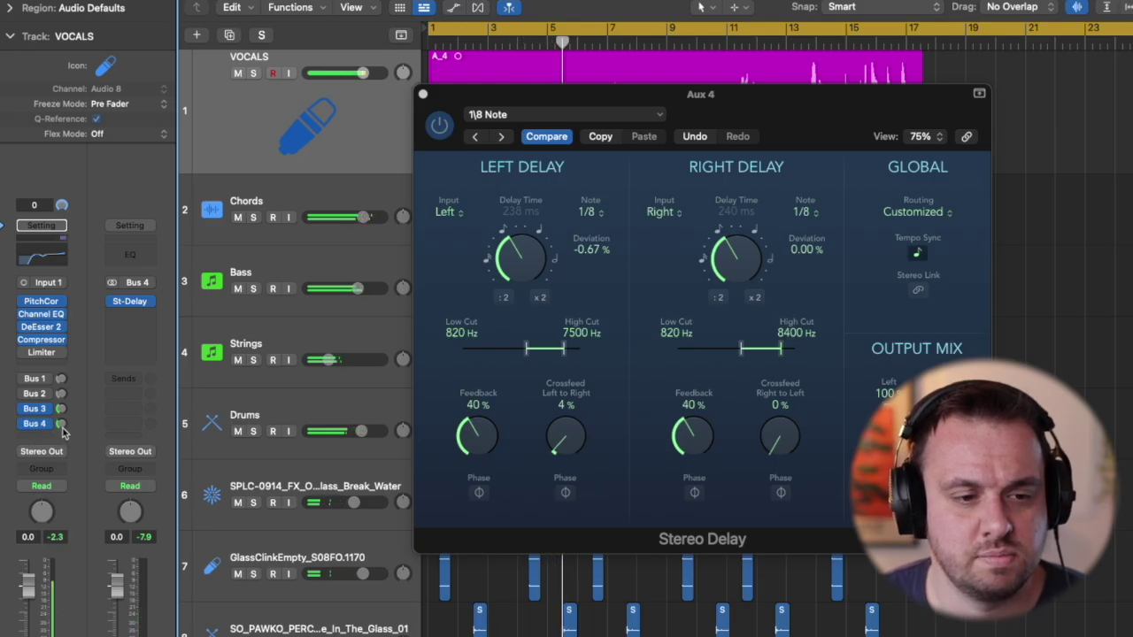
pyautogui.moveTo(60, 423); pyautogui.dragTo(60, 422)
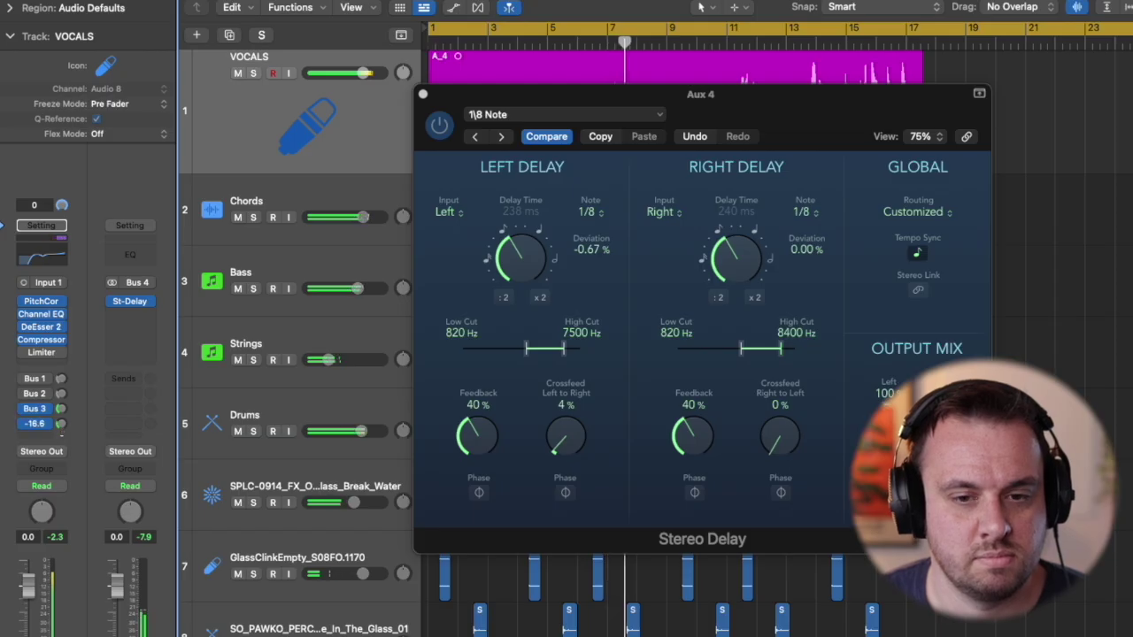
# Close the Stereo Delay window, readjust the Bus 3 reverb send, and replay the song from the start
pyautogui.click(423, 94)
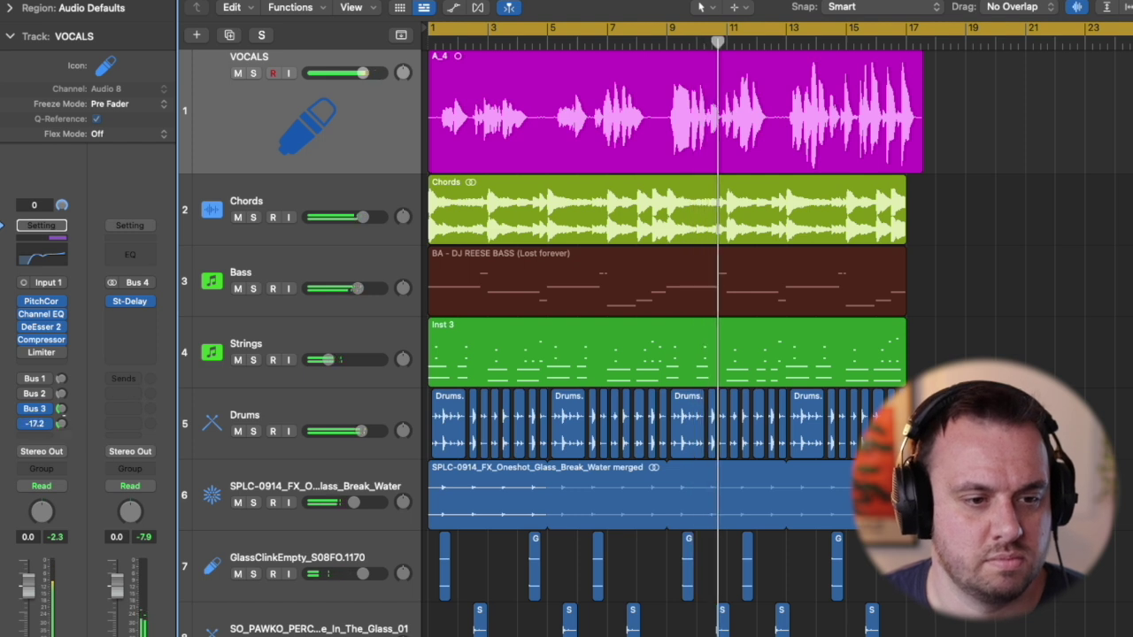
pyautogui.moveTo(60, 409); pyautogui.dragTo(64, 402)
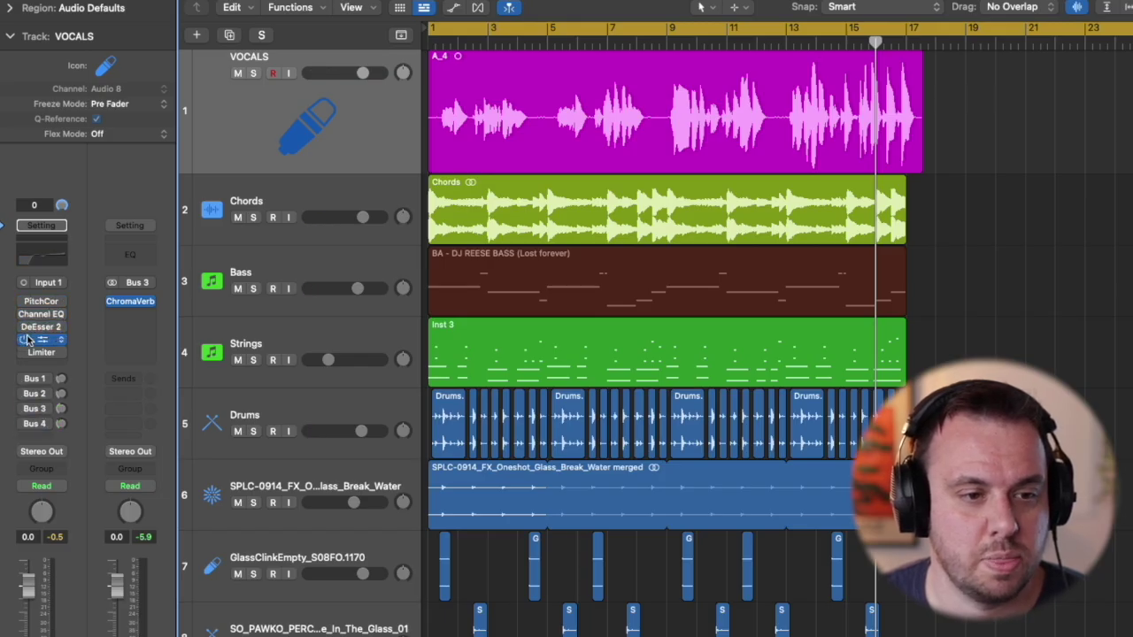
pyautogui.press('Return')
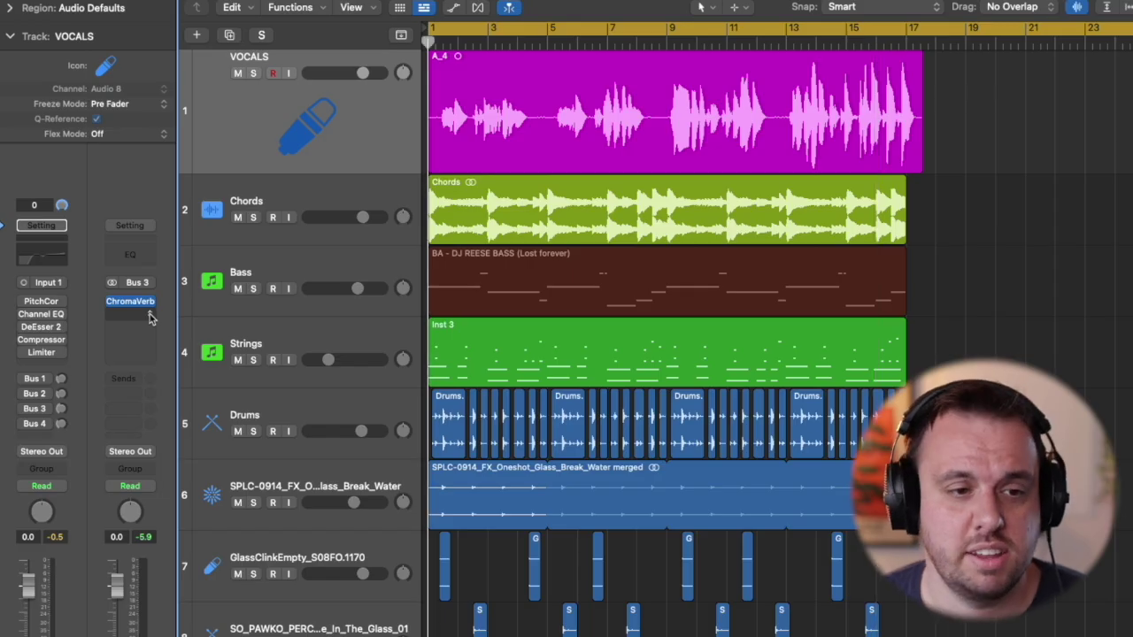
pyautogui.press('space')
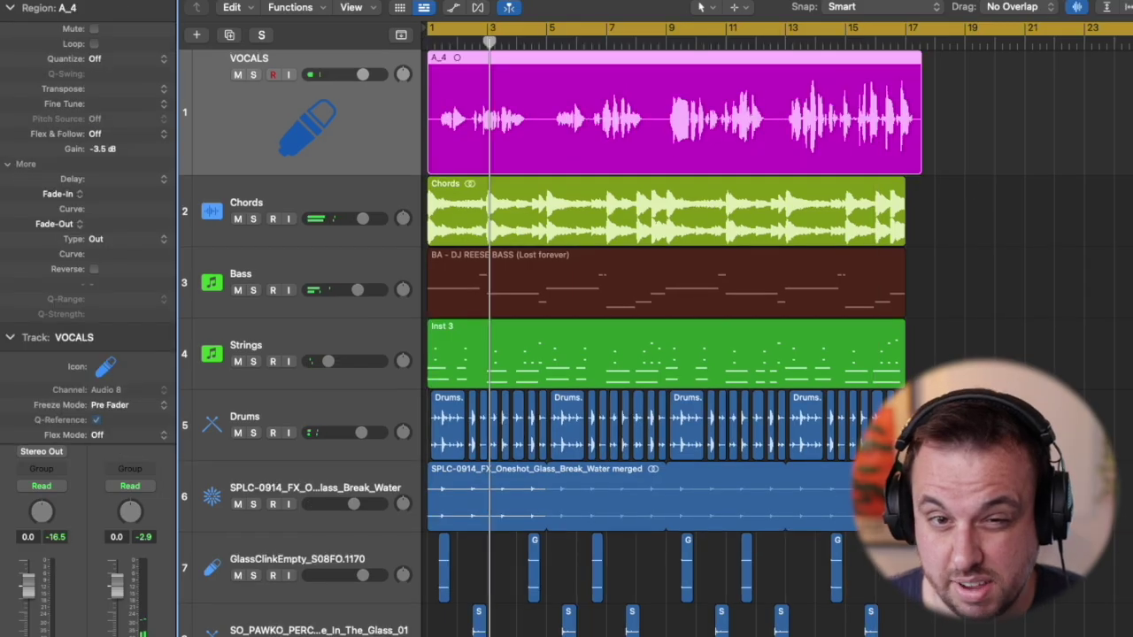
pyautogui.press('Return')
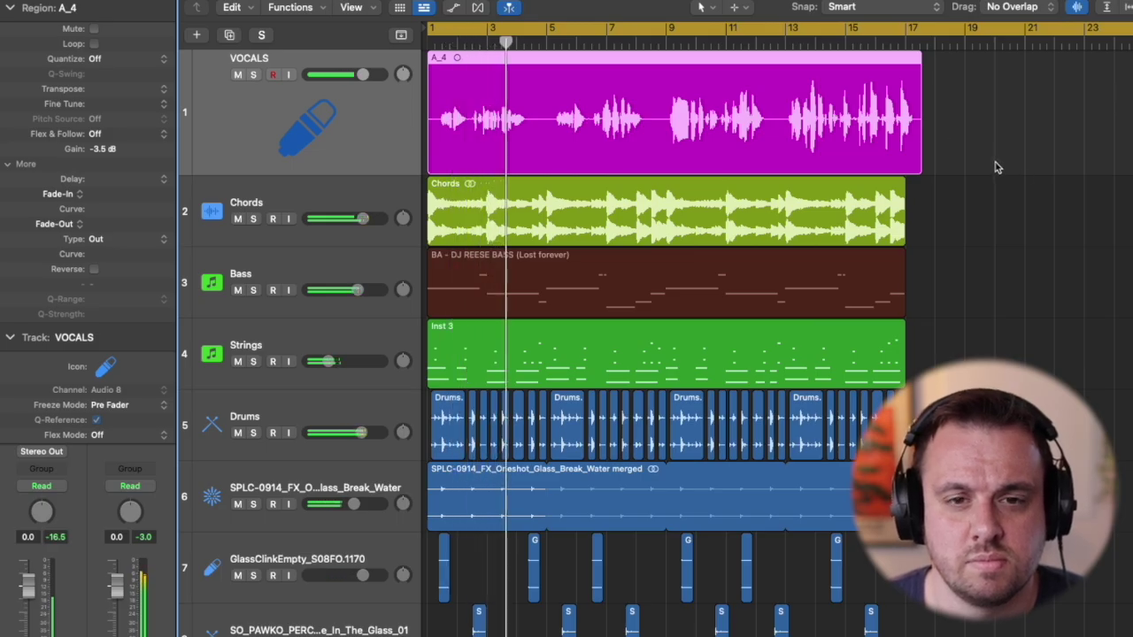
pyautogui.click(996, 167)
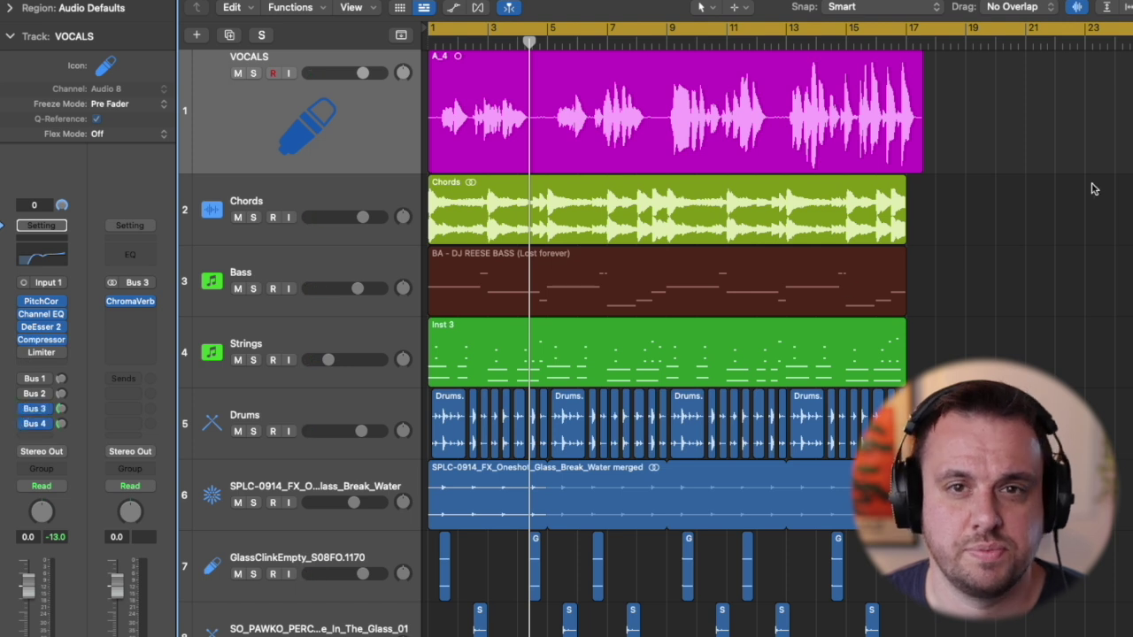
pyautogui.press('Return')
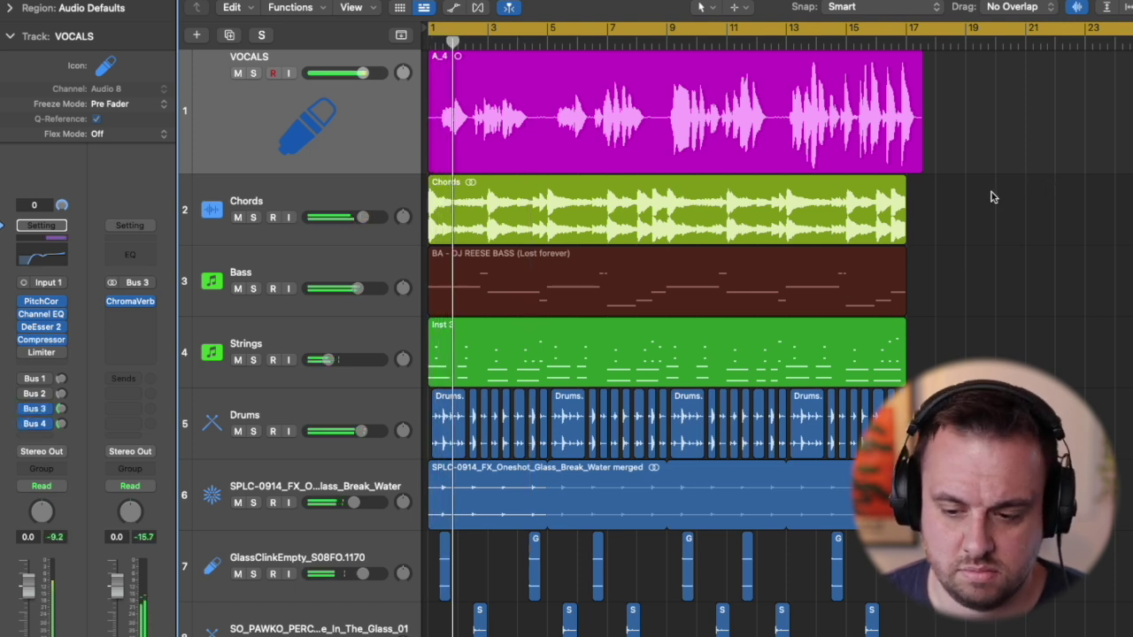